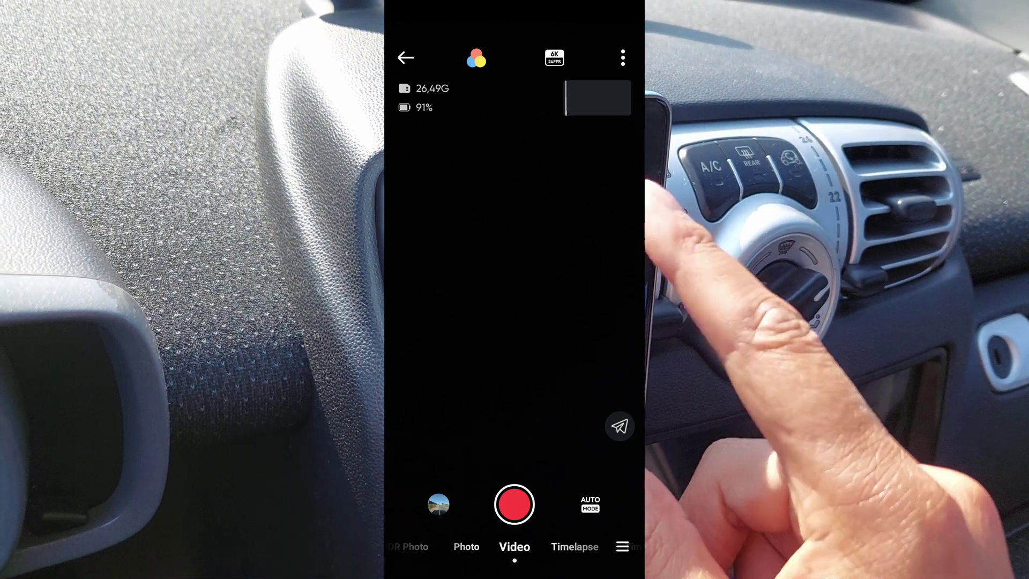
# Step: Check the GPS and histogram options in the camera's additional video settings
pyautogui.click(623, 57)
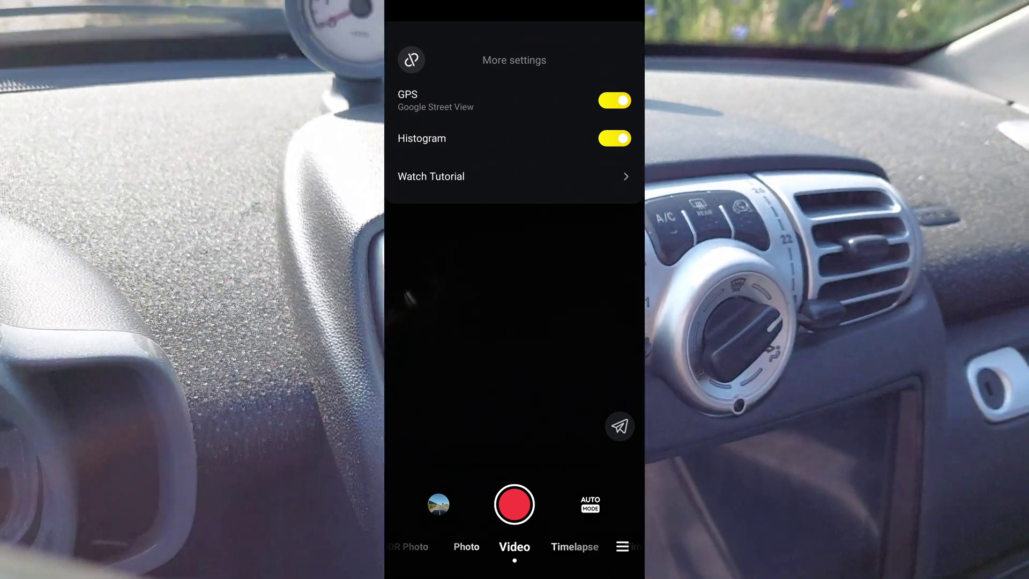
pyautogui.press('Escape')
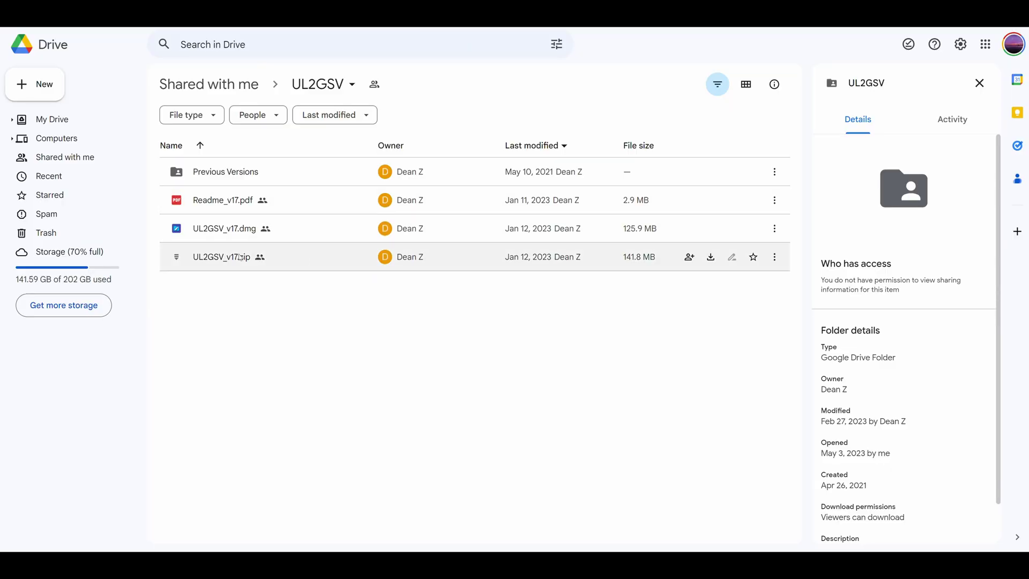
# Step: Download UL2GSV_v17.zip from the shared UL2GSV folder, accepting the download without a virus scan
pyautogui.click(217, 260)
pyautogui.click(274, 85)
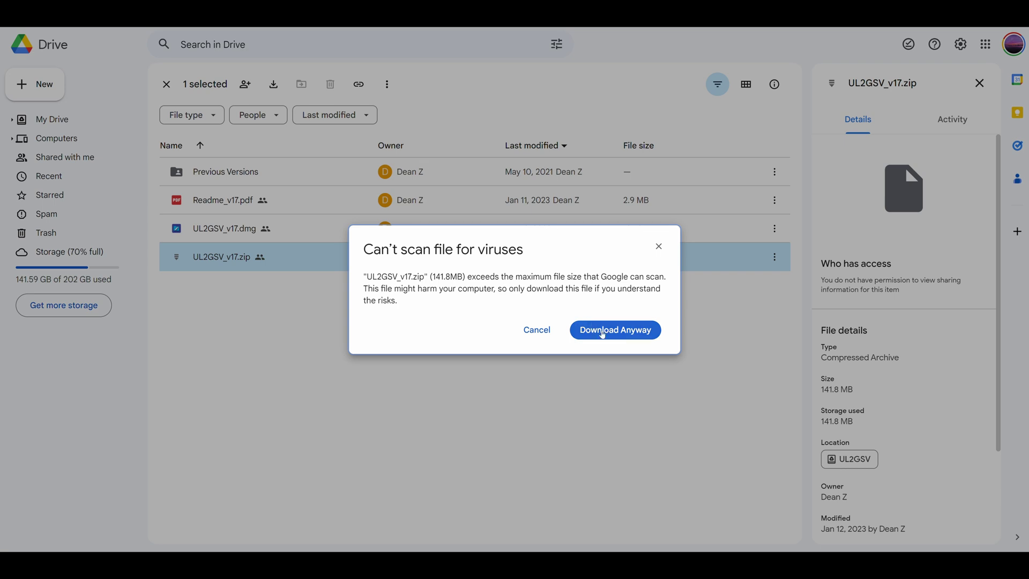
pyautogui.click(607, 338)
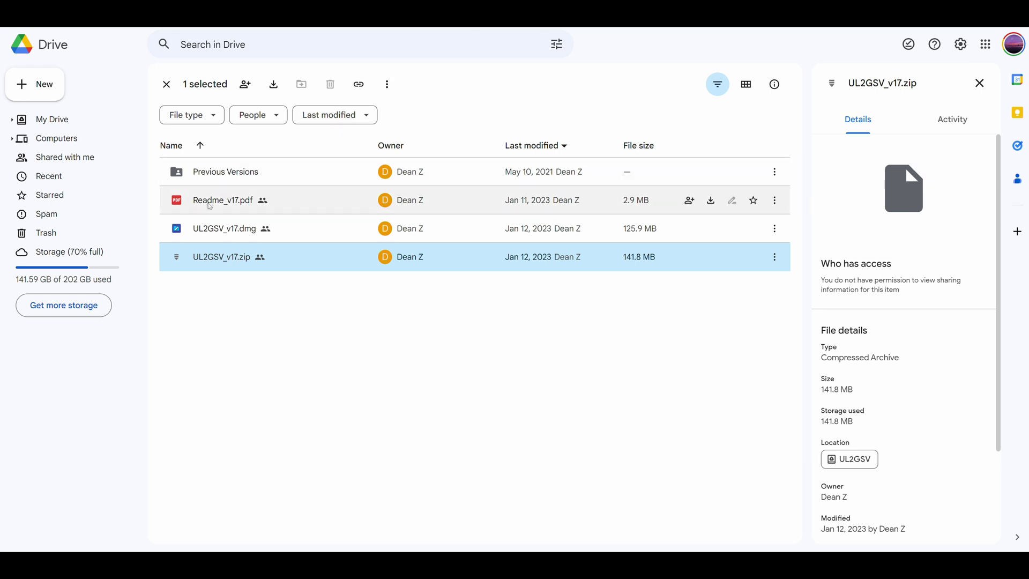
# Step: Open Readme_v17.pdf, read through to the Getting Started section and follow the special Notes link for uploading to Google Street View
pyautogui.click(210, 205)
pyautogui.doubleClick(269, 213)
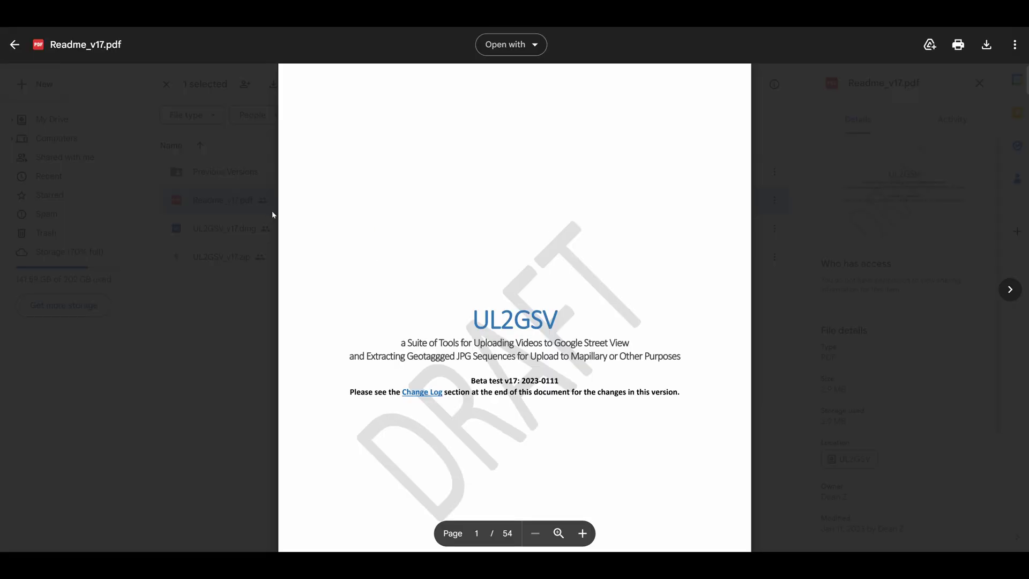
pyautogui.scroll(-10, 403, 237)
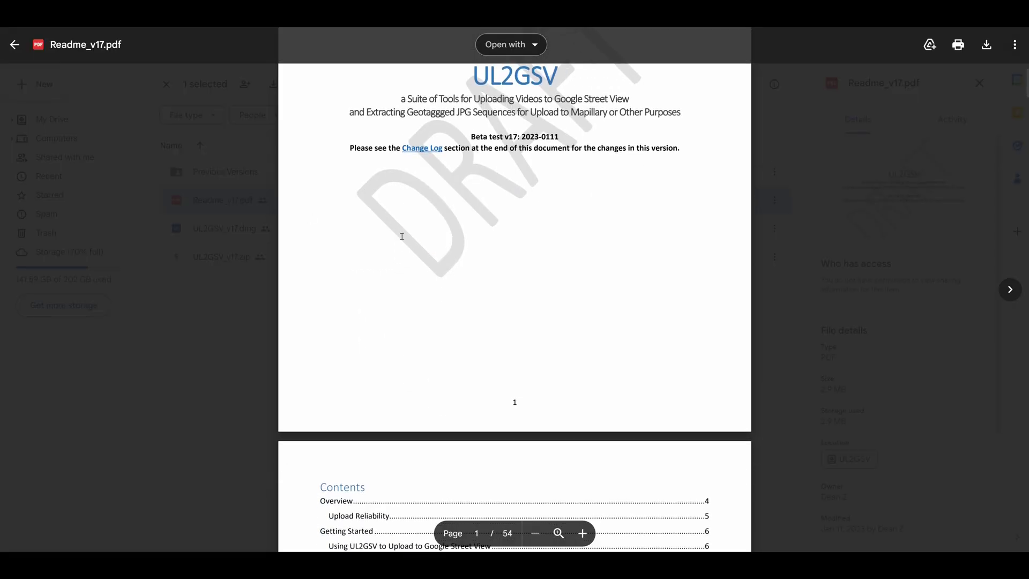
pyautogui.scroll(-18, 402, 236)
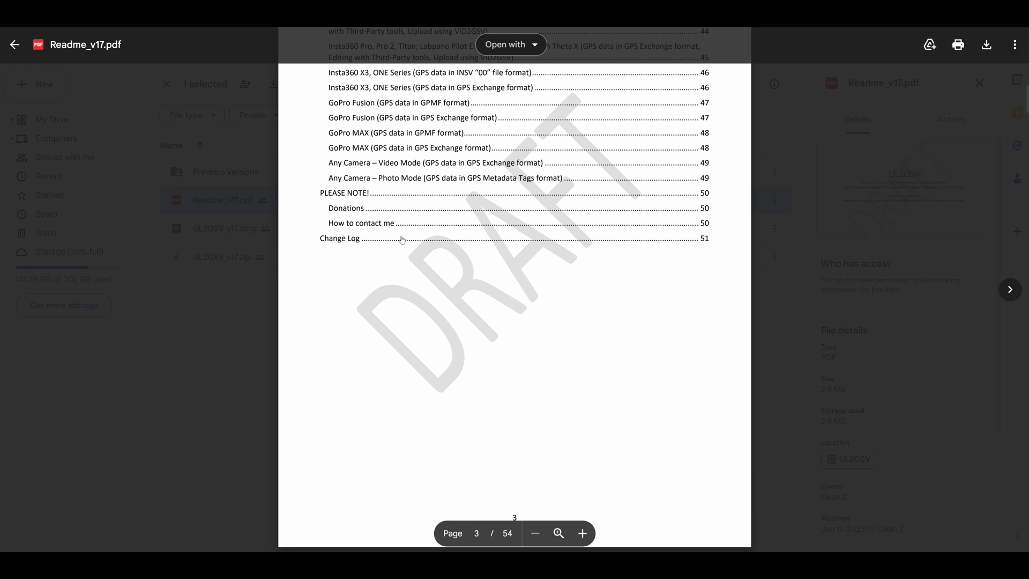
pyautogui.scroll(-10, 402, 239)
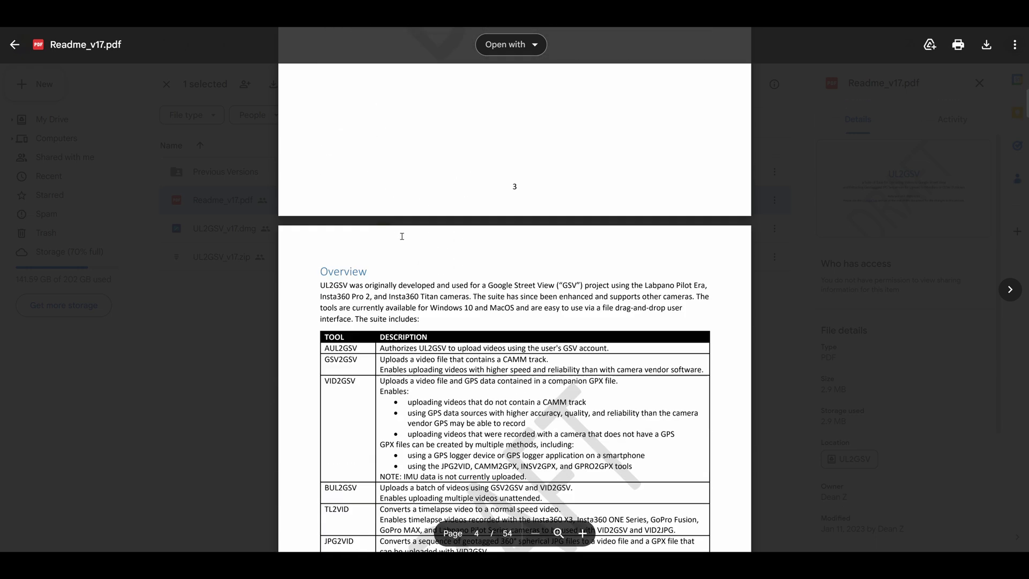
pyautogui.scroll(-20, 402, 237)
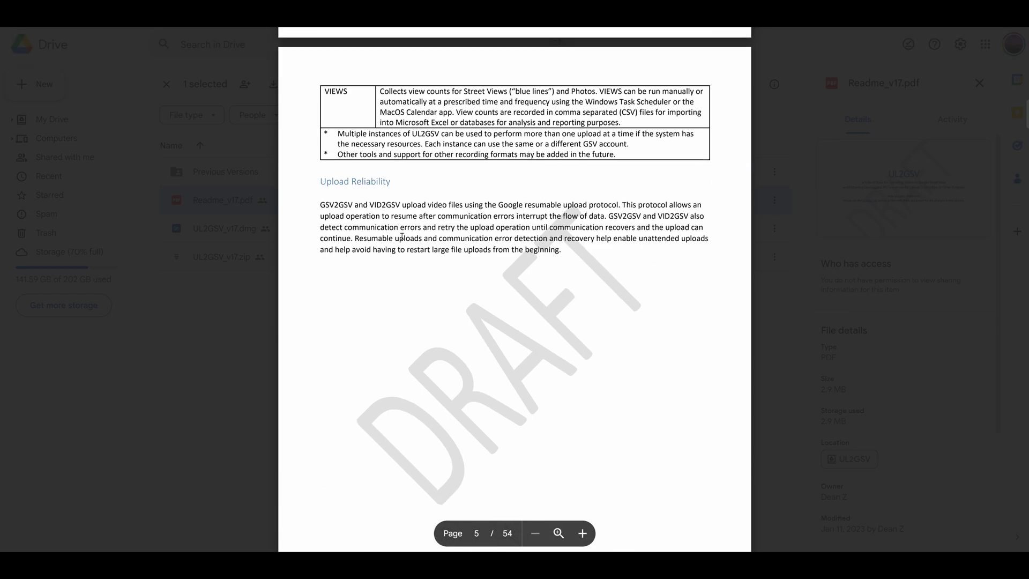
pyautogui.scroll(-4, 402, 237)
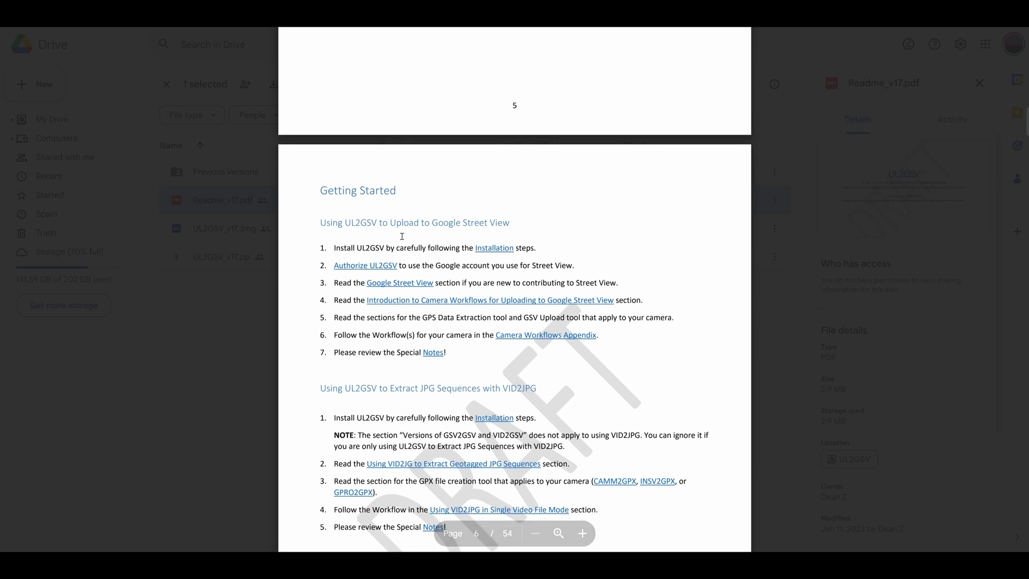
pyautogui.scroll(-2, 402, 237)
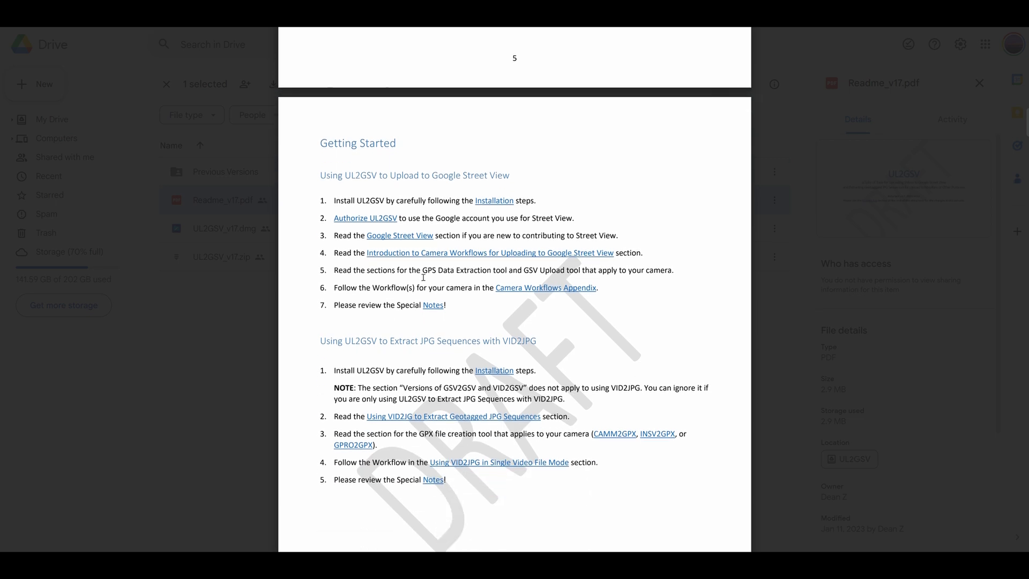
pyautogui.click(434, 306)
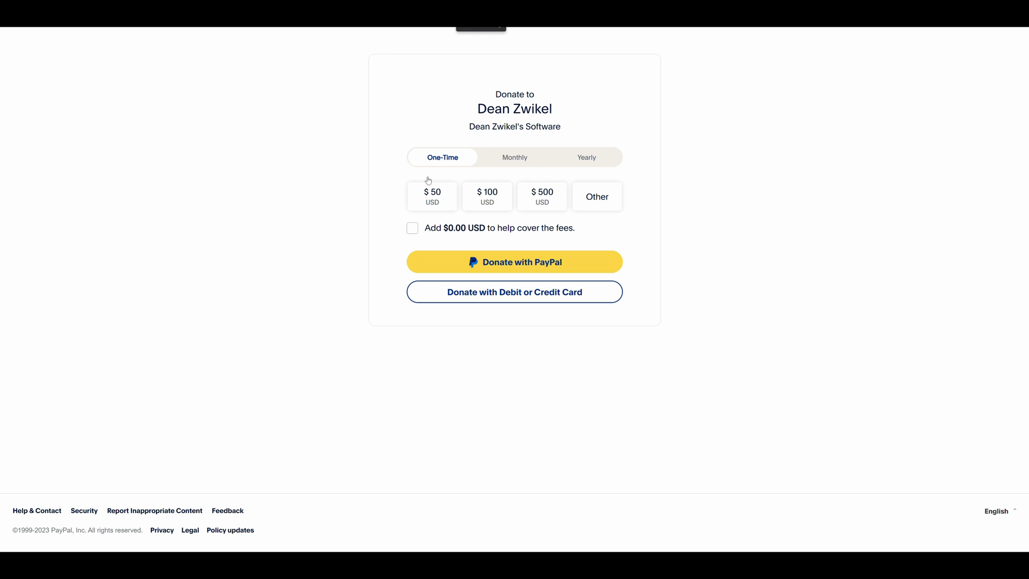
# Step: Choose a one-time donation of 50 USD to the software's developer and proceed with PayPal
pyautogui.click(436, 204)
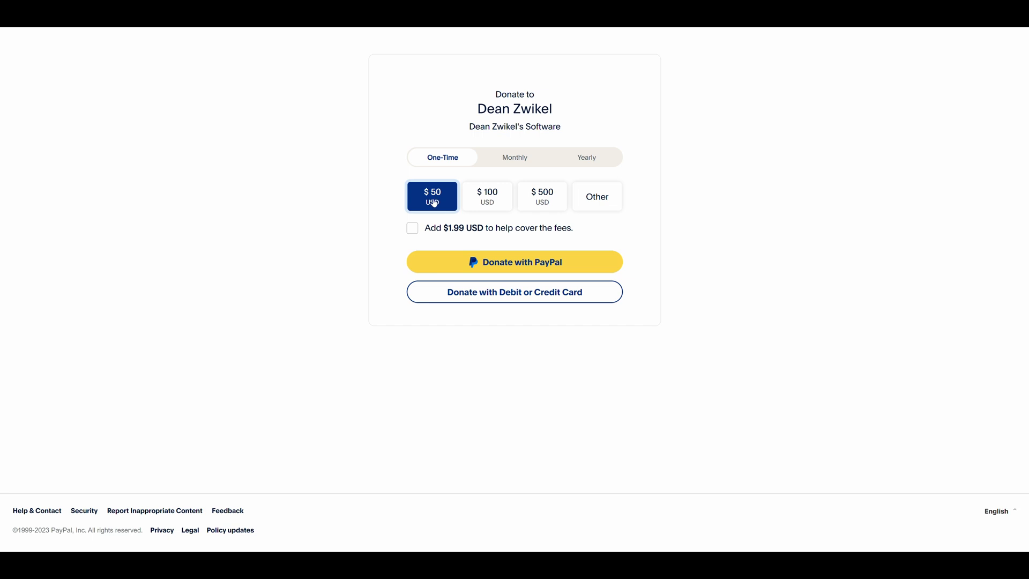
pyautogui.click(525, 268)
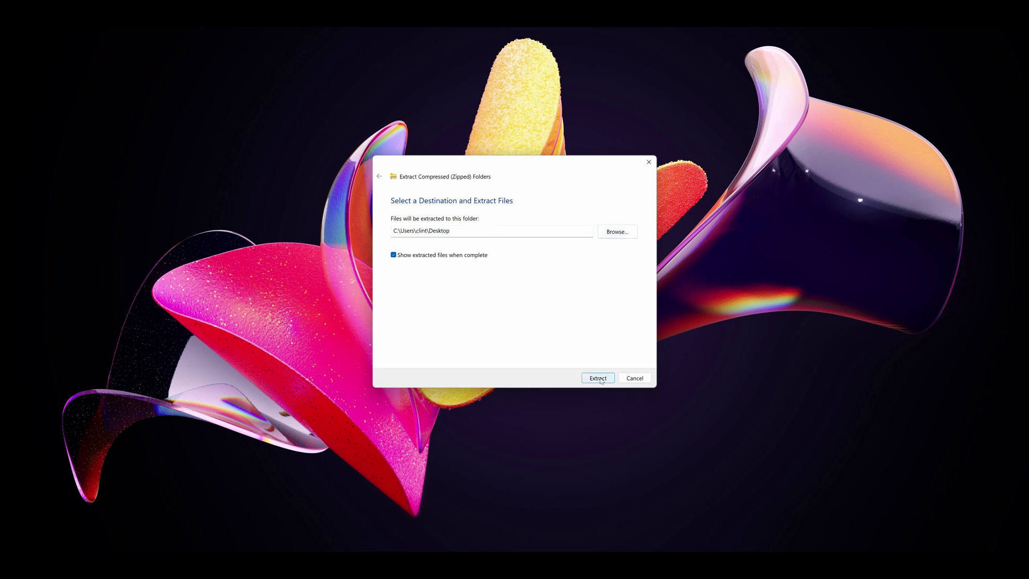
# Step: Extract the downloaded zip archive to the Desktop folder, with the extracted files shown when complete
pyautogui.click(599, 378)
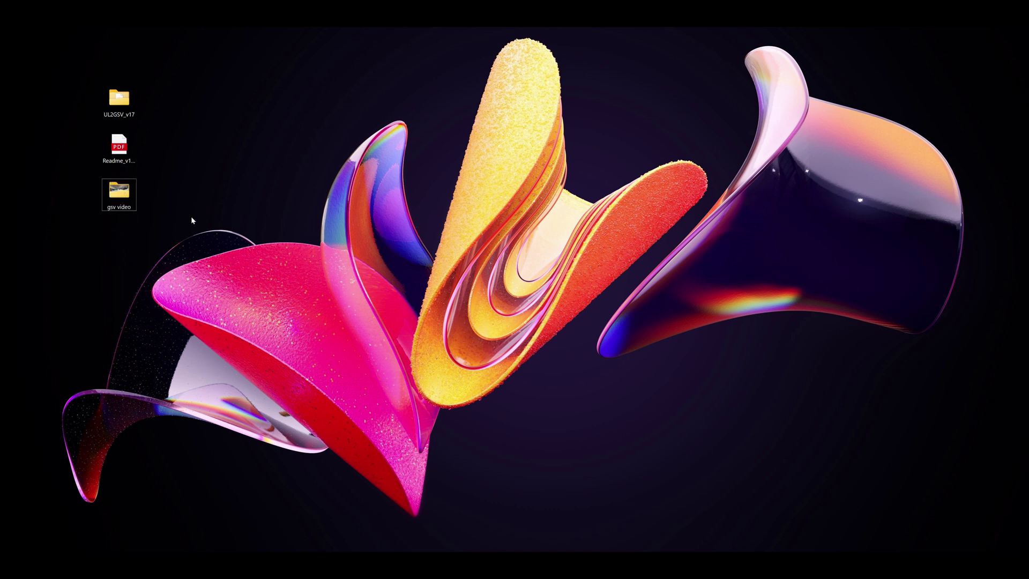
# Step: Open the gsv video folder, enlarge its window, move it clear of the desktop icons and select the second .insv file
pyautogui.click(119, 192)
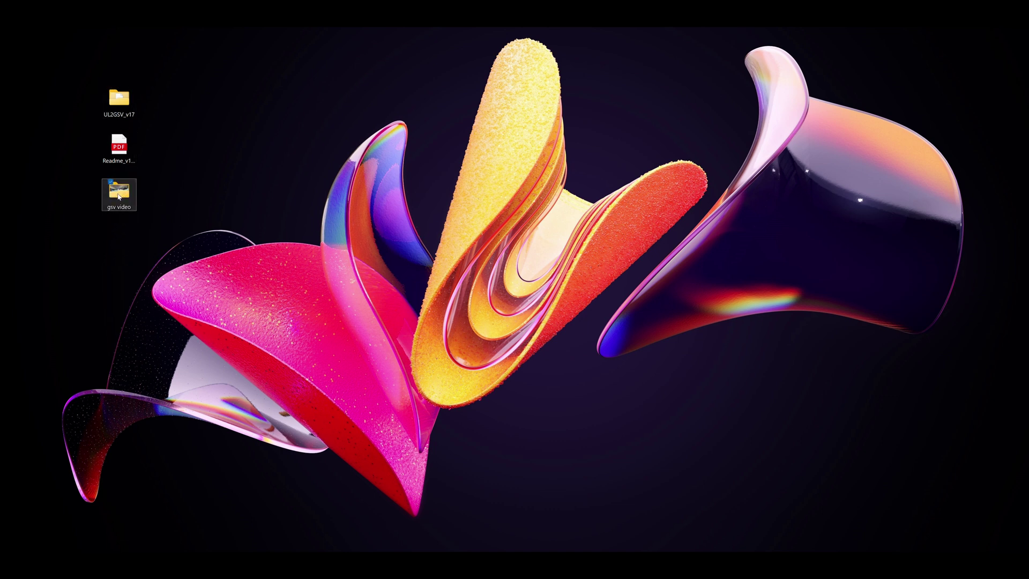
pyautogui.doubleClick(119, 193)
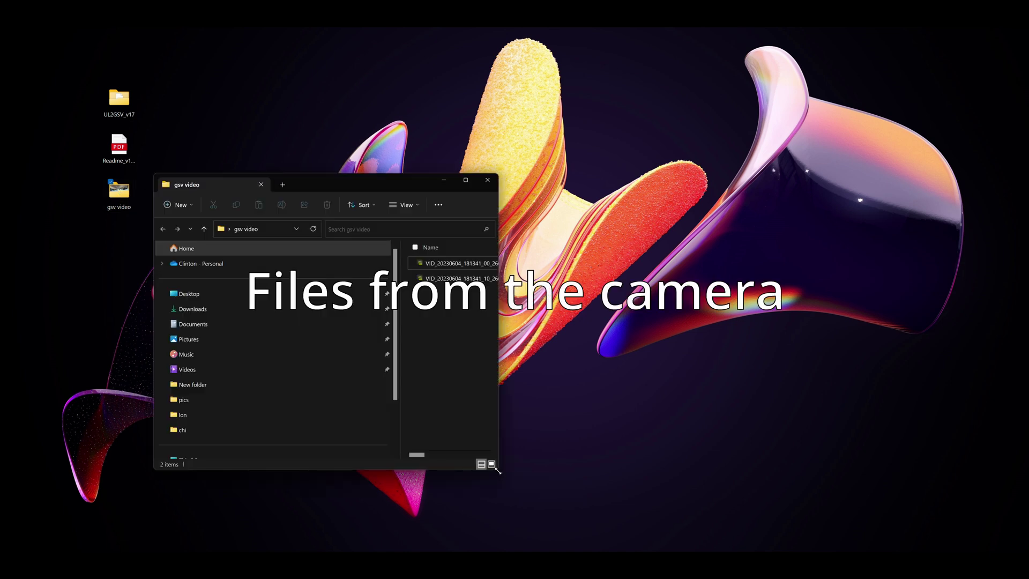
pyautogui.moveTo(498, 470); pyautogui.dragTo(569, 524)
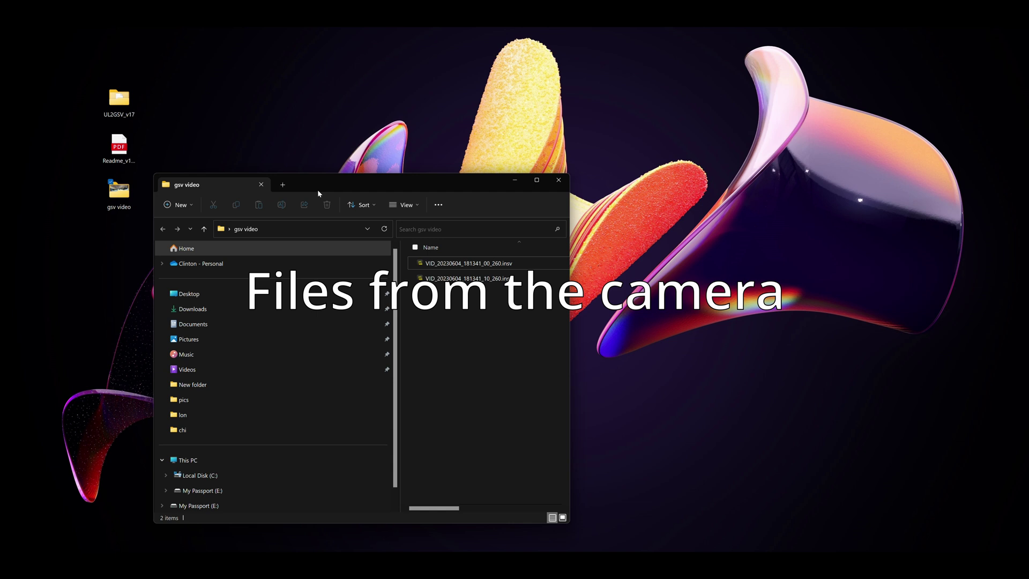
pyautogui.moveTo(325, 184); pyautogui.dragTo(721, 80)
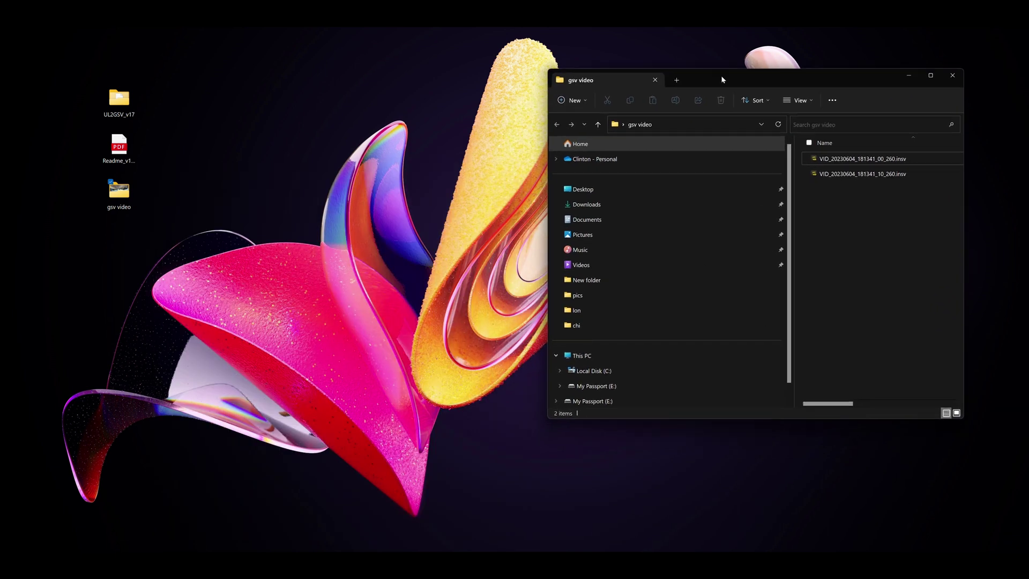
pyautogui.click(874, 160)
pyautogui.click(851, 174)
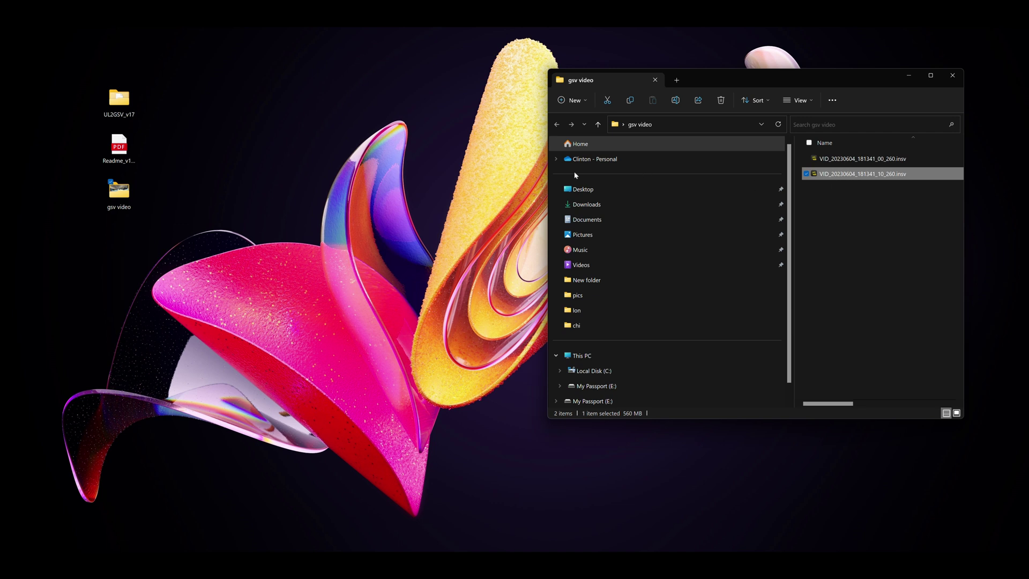
# Step: Create a desktop folder named Working Folder and open it
pyautogui.click(242, 209)
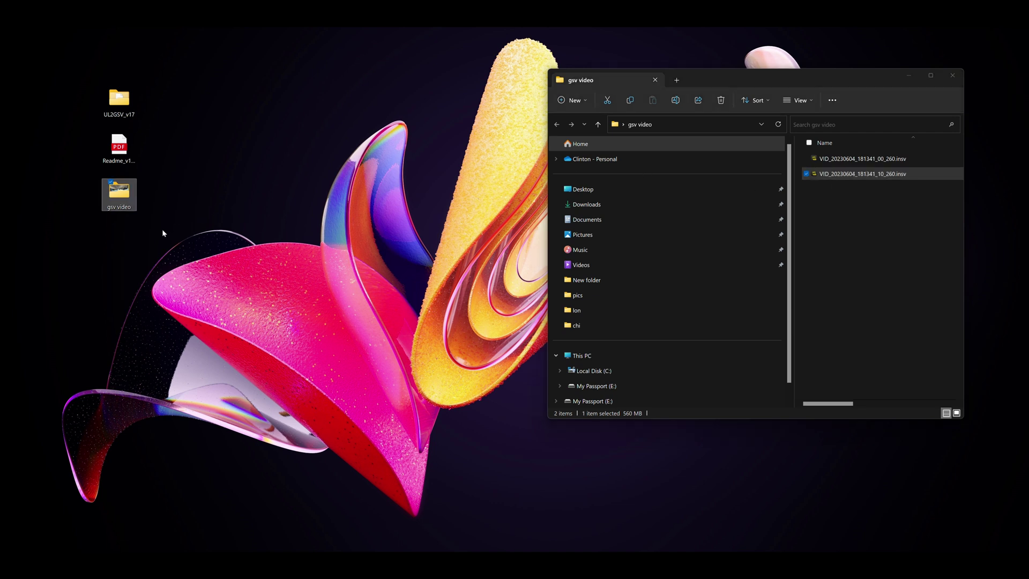
pyautogui.rightClick(128, 257)
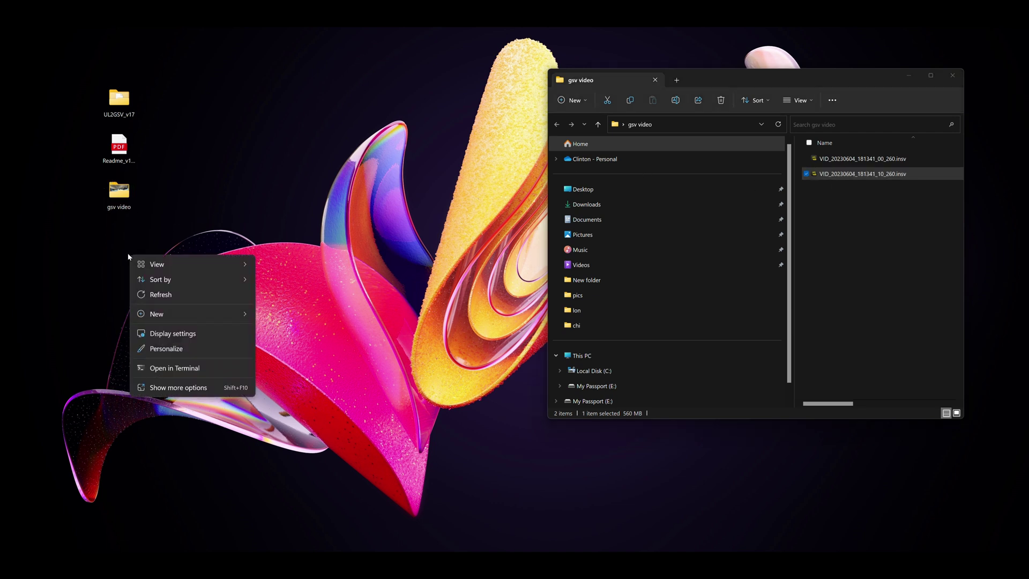
pyautogui.moveTo(157, 314)
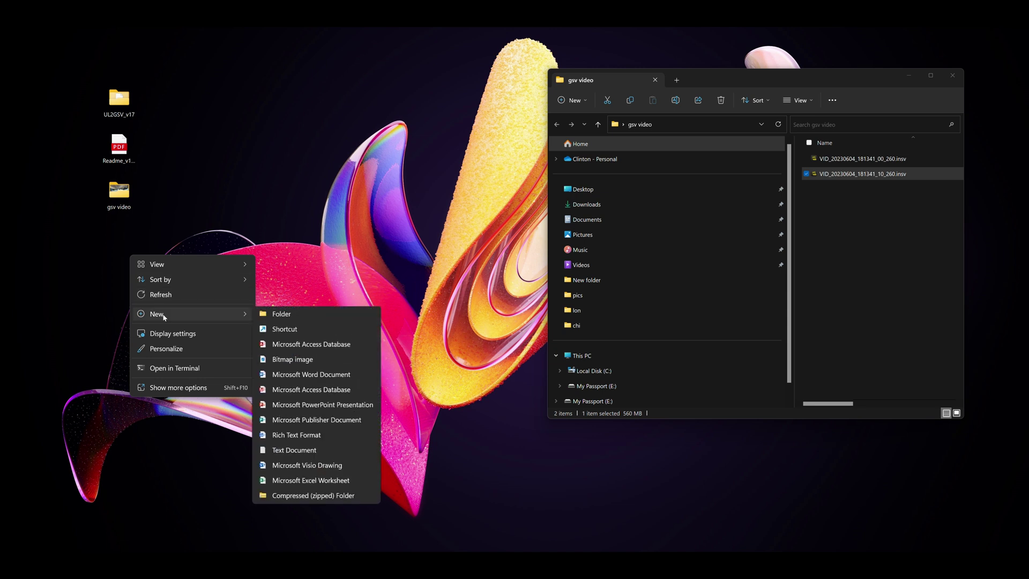
pyautogui.click(271, 316)
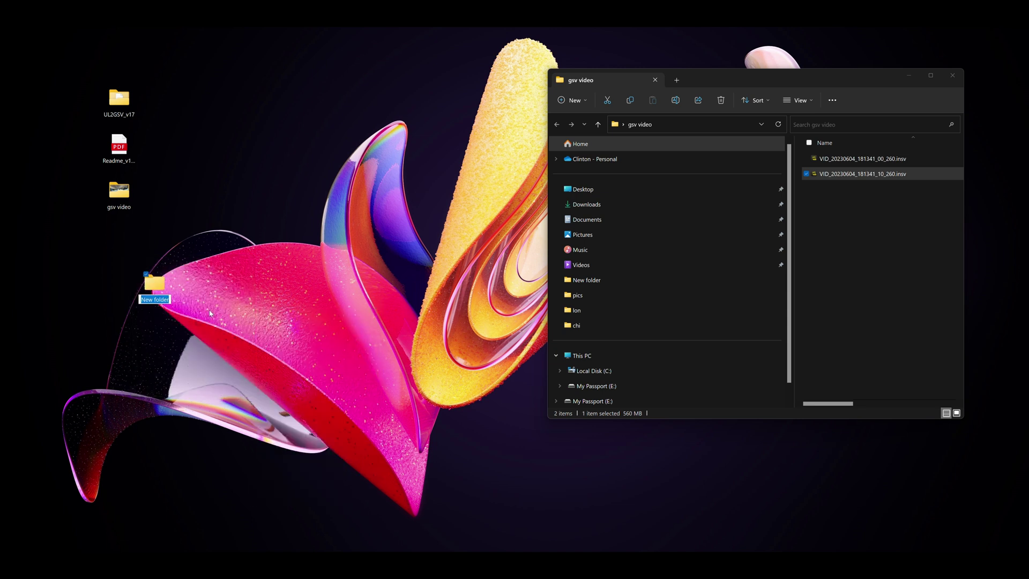
pyautogui.write('Working Folder')
pyautogui.press('Return')
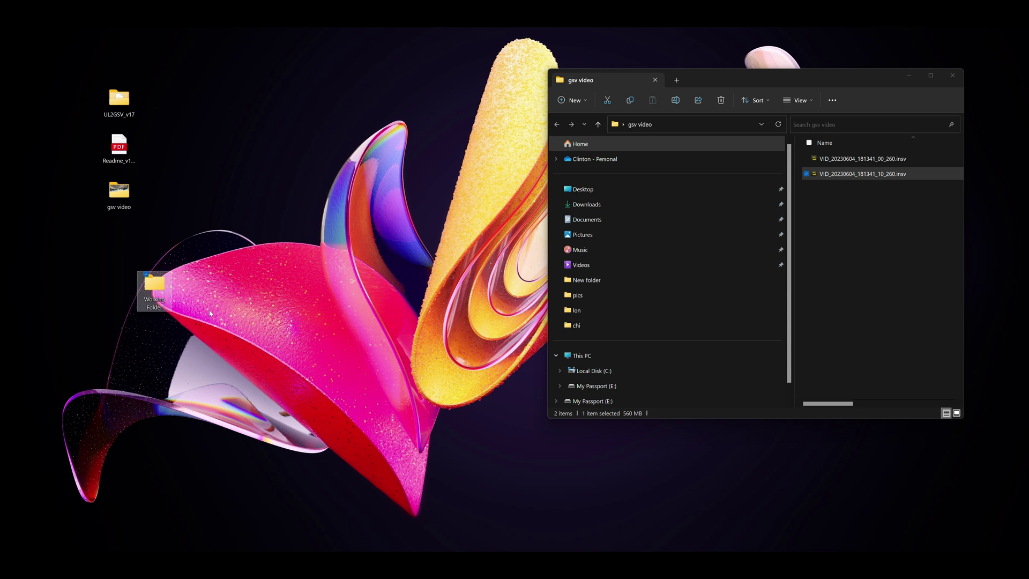
pyautogui.press('Return')
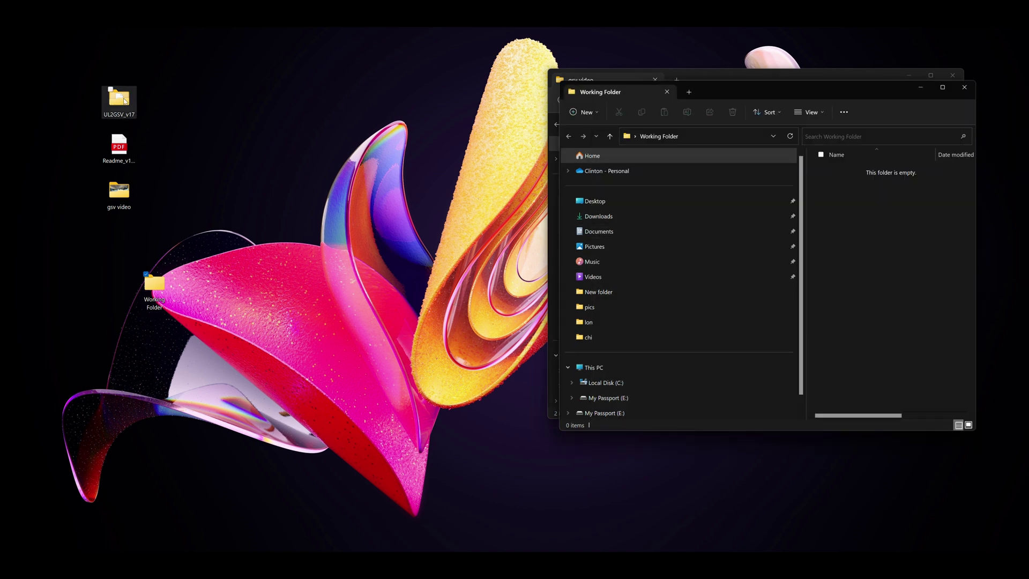
# Step: Open the UL2GSV_v17 folder, place its window beside the Working Folder window and sort its contents by type
pyautogui.click(125, 101)
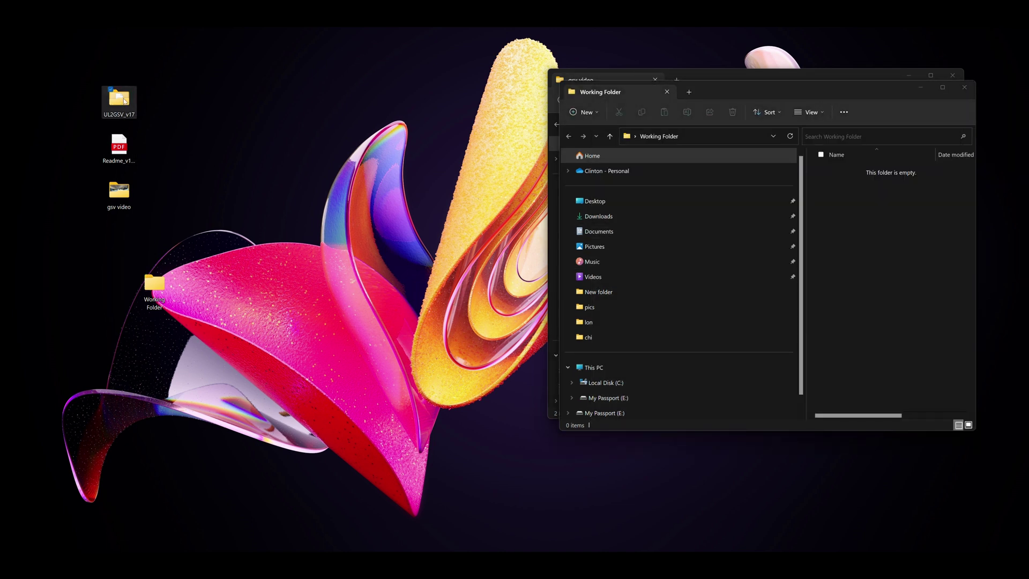
pyautogui.doubleClick(125, 101)
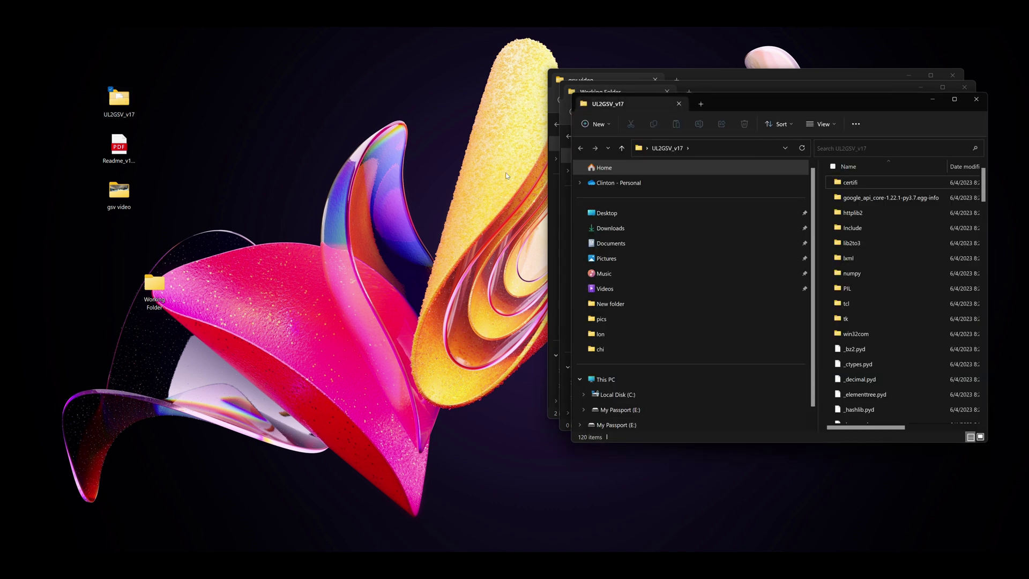
pyautogui.moveTo(735, 100); pyautogui.dragTo(227, 100)
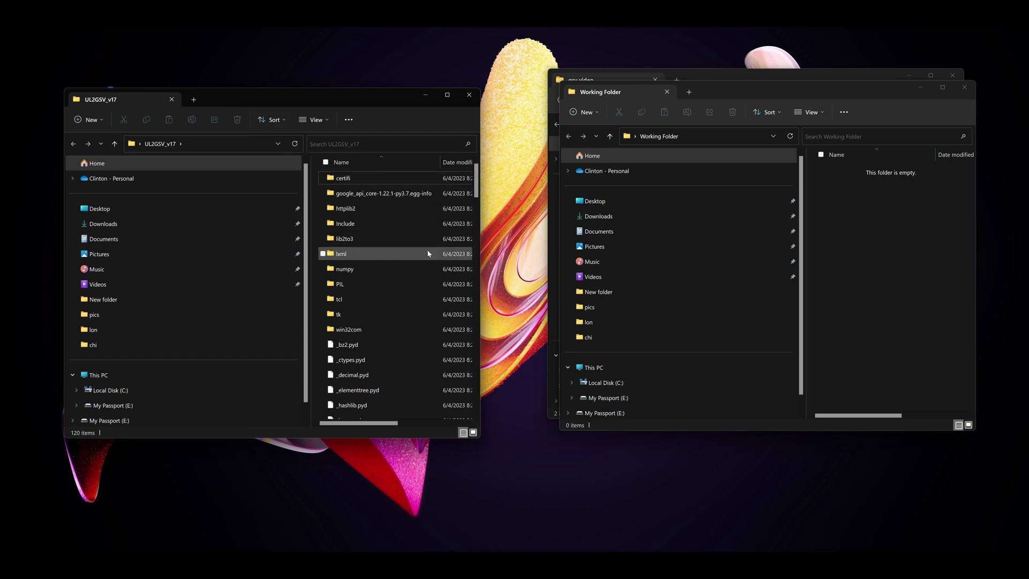
pyautogui.scroll(-5, 426, 249)
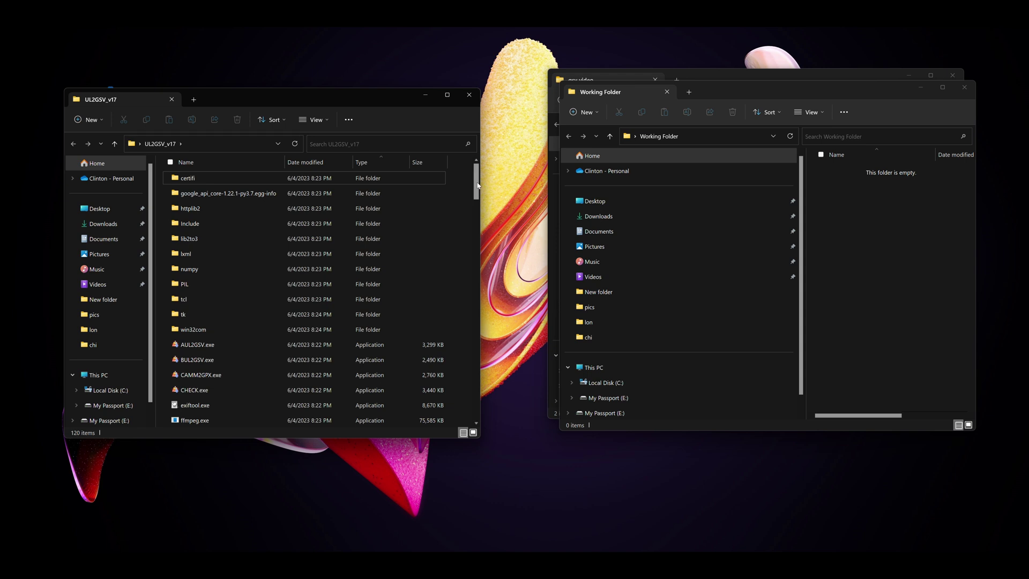
# Step: Select the UL2GSV programs from AUL2GSV.exe through INSV2GPX.exe, leaving out exiftool, ffmpeg, ffprobe and injector
pyautogui.scroll(-3, 478, 201)
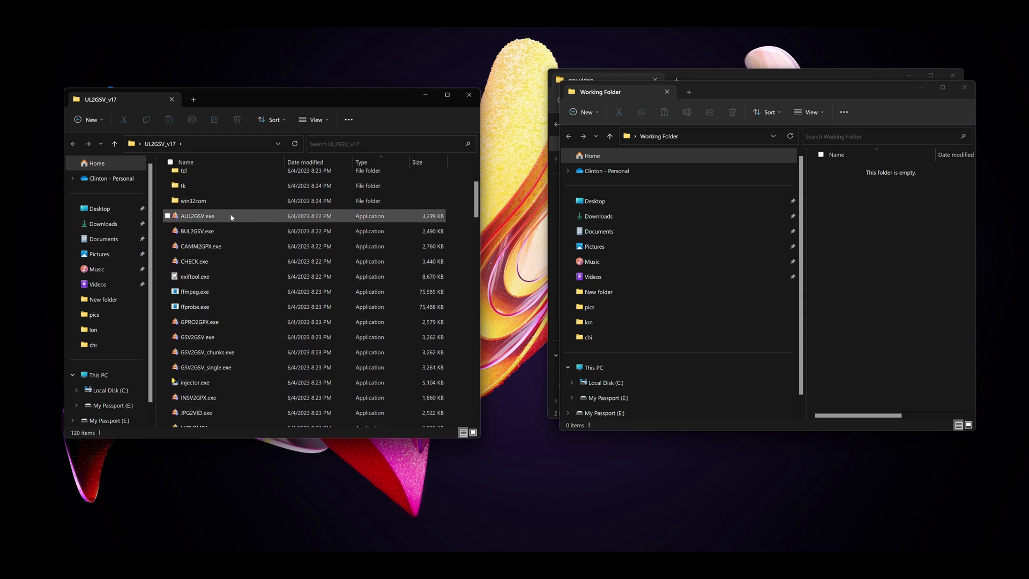
pyautogui.click(177, 217)
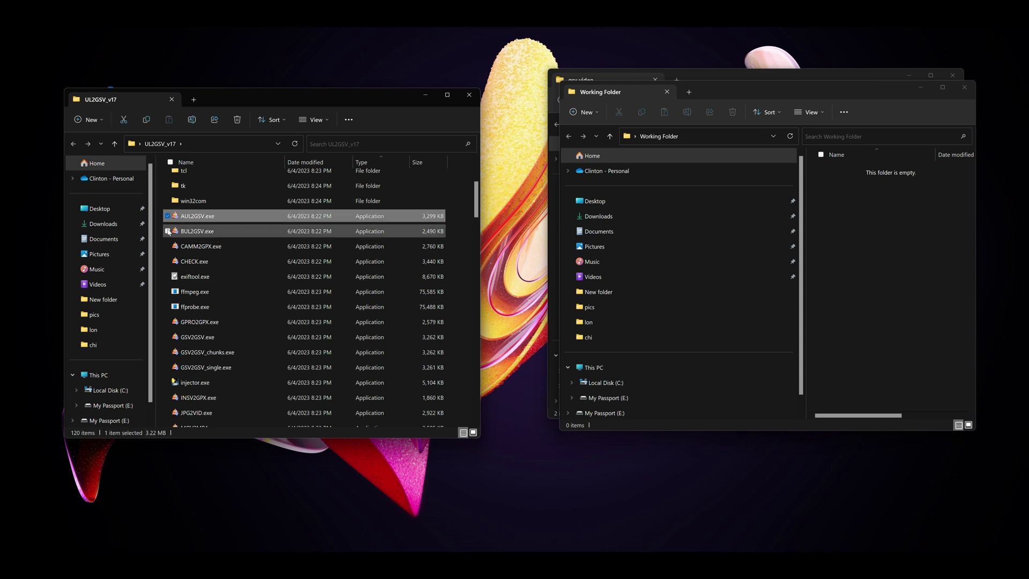
pyautogui.click(168, 231)
pyautogui.click(168, 246)
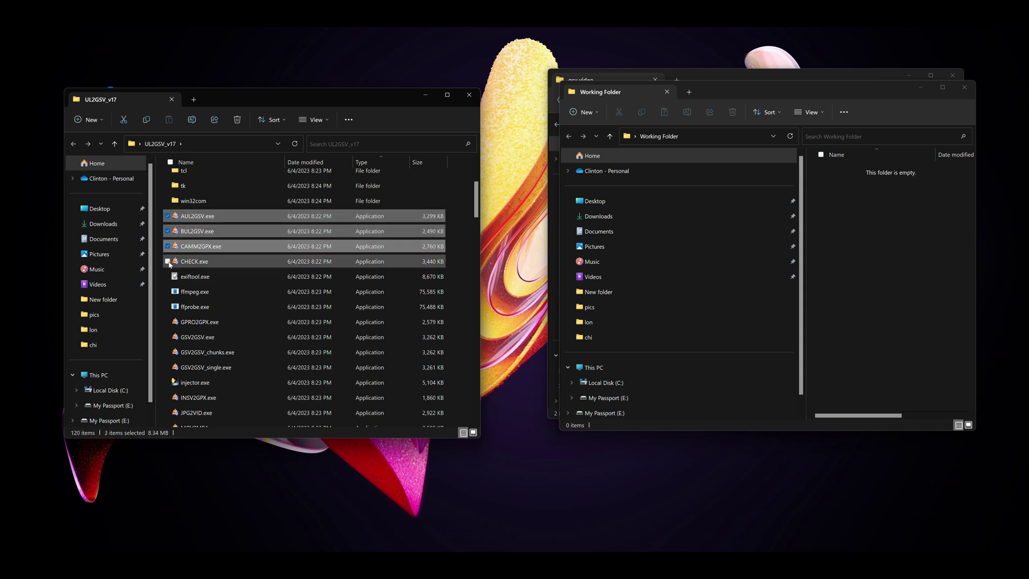
pyautogui.click(168, 262)
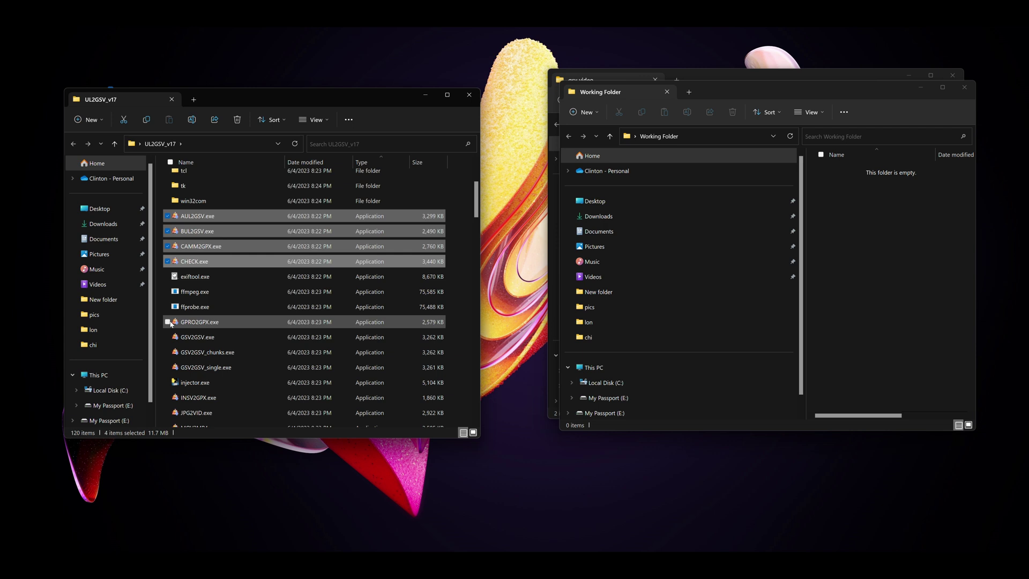
pyautogui.click(168, 323)
pyautogui.click(168, 338)
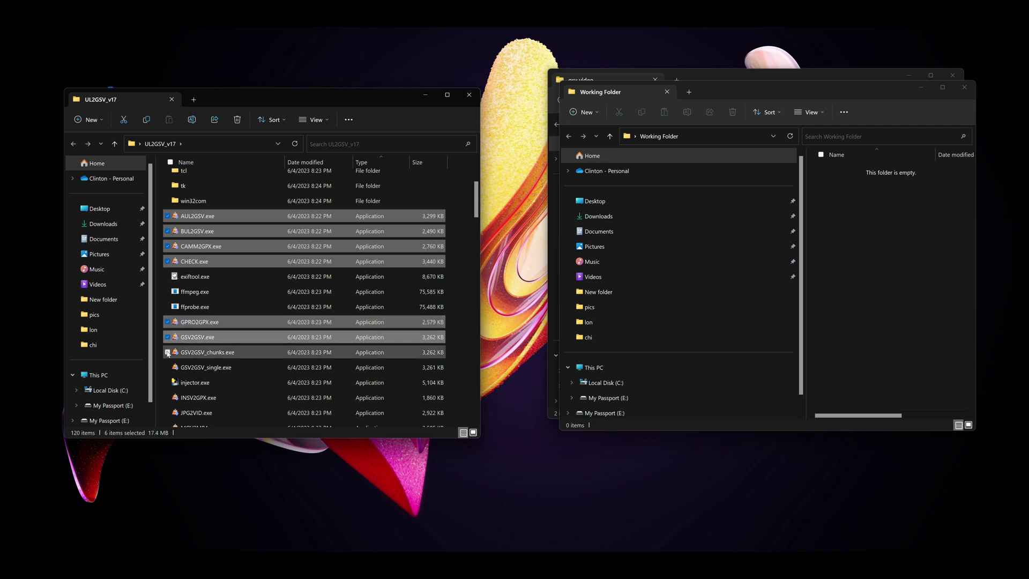
pyautogui.click(168, 352)
pyautogui.click(168, 367)
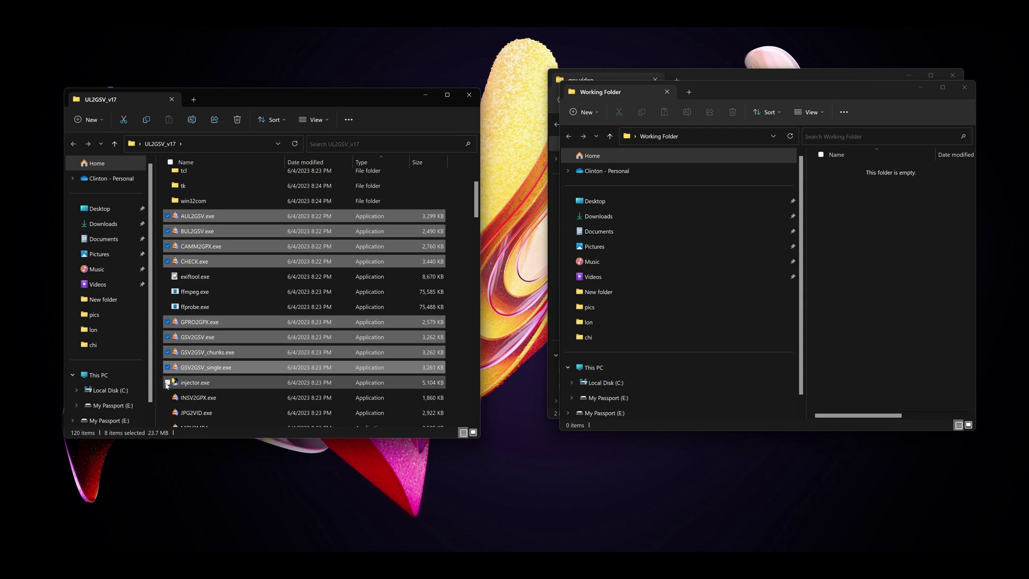
pyautogui.click(167, 398)
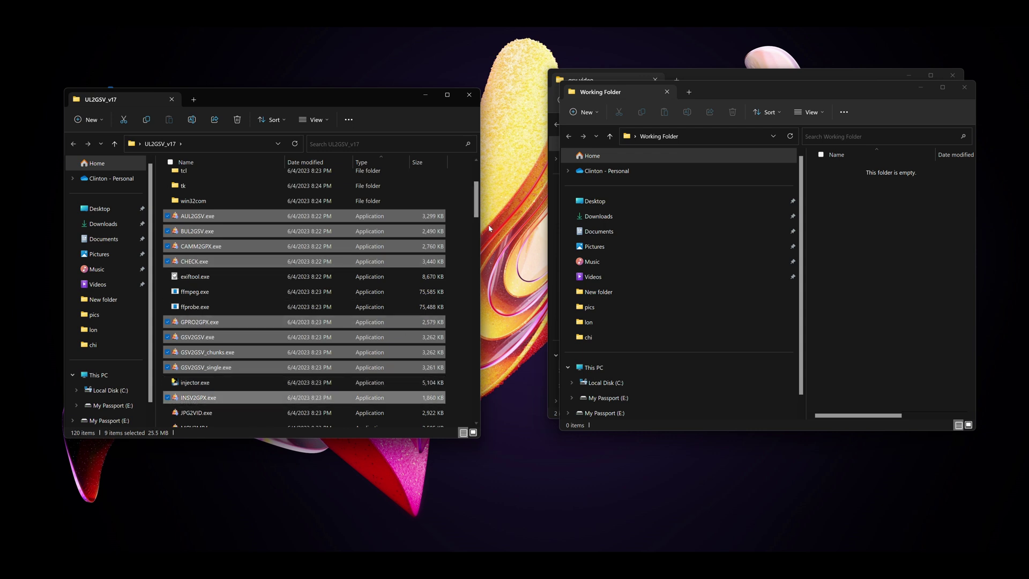
# Step: Add JPG2VID, MOV2MP4, TL2VID, the three VID2GSV programs, VID2JPG and VIEWS to the selection, leaving out progress.exe
pyautogui.scroll(-1, 265, 276)
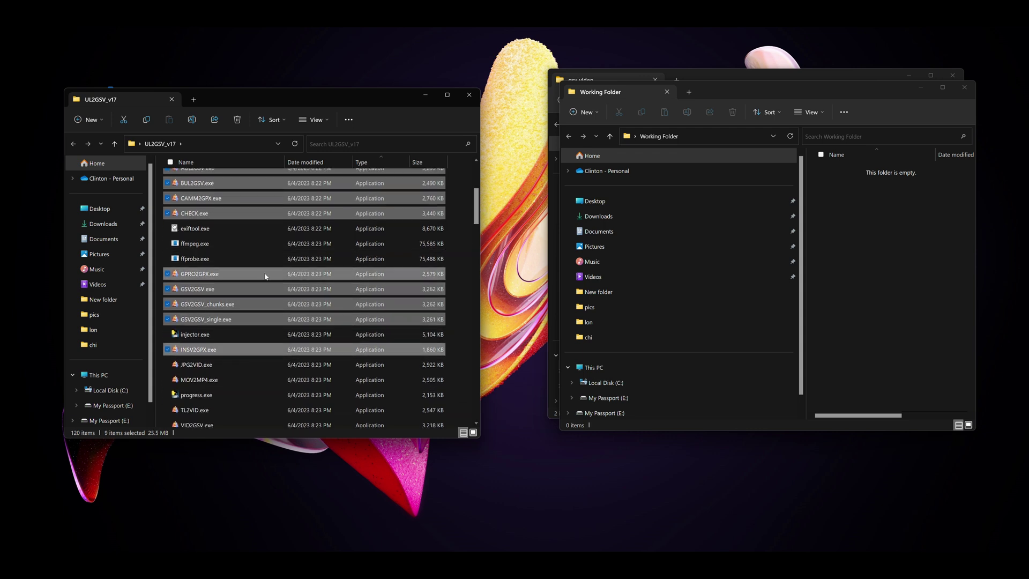
pyautogui.click(168, 365)
pyautogui.click(168, 380)
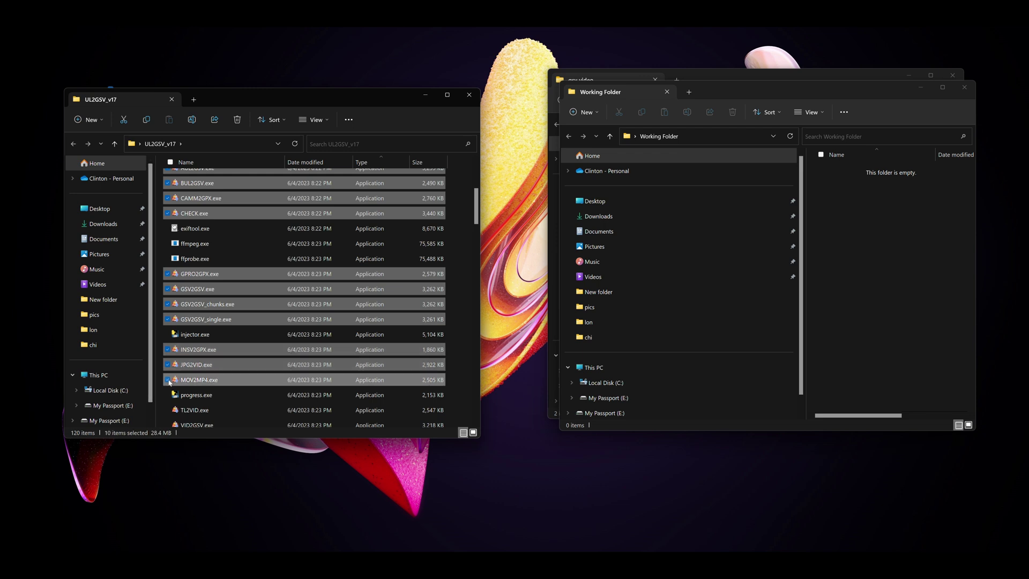
pyautogui.click(167, 410)
pyautogui.click(168, 425)
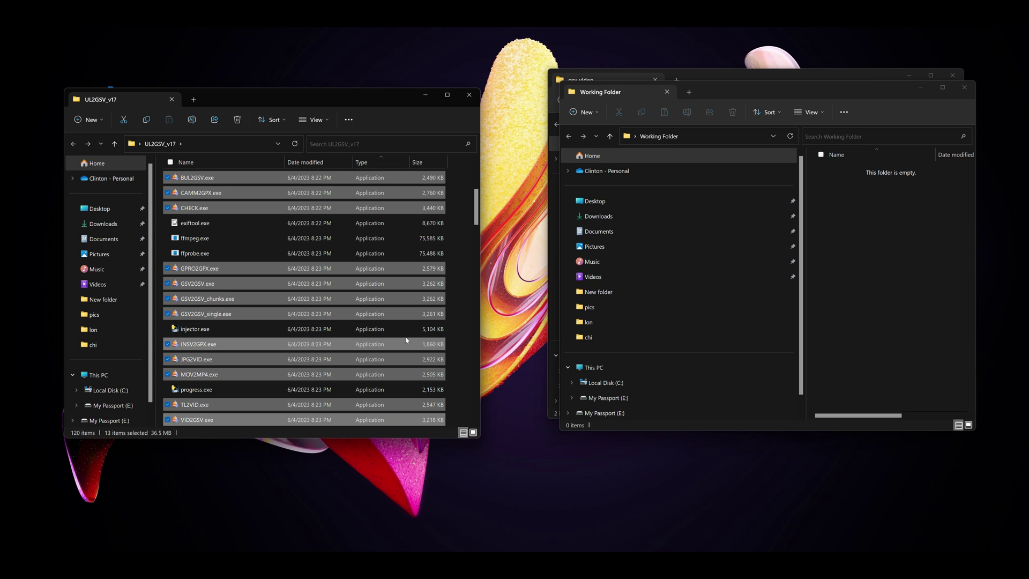
pyautogui.scroll(-3, 351, 273)
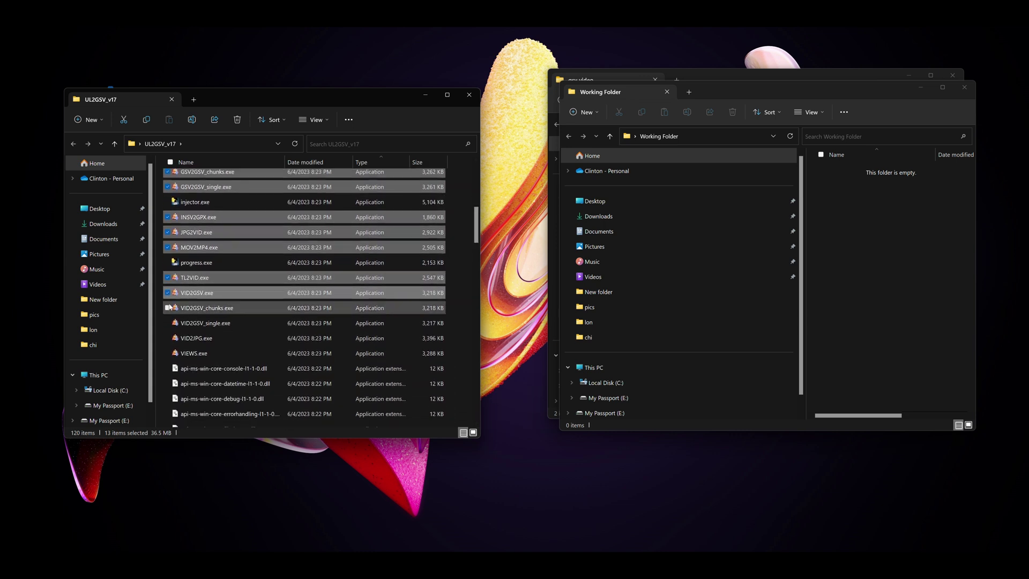
pyautogui.click(167, 308)
pyautogui.click(167, 324)
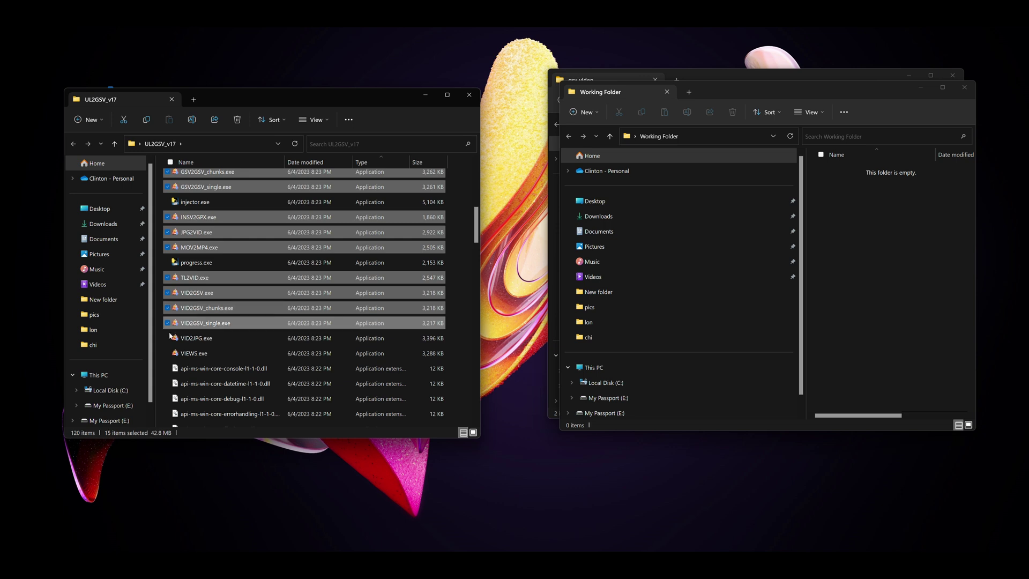
pyautogui.click(167, 339)
pyautogui.click(167, 354)
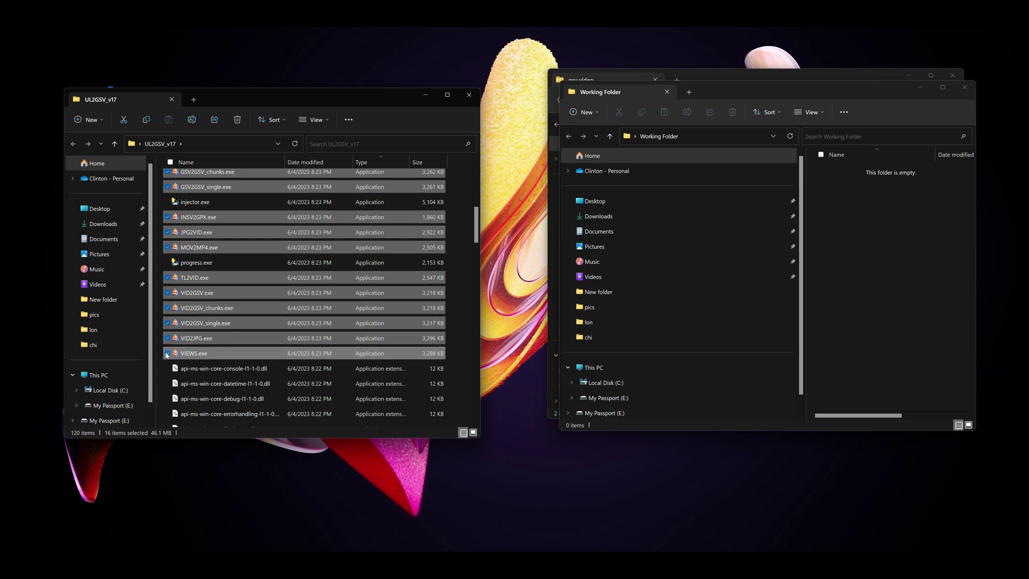
# Step: Copy the selected programs and paste them as shortcuts into the Working Folder, leaving the shortcuts deselected
pyautogui.rightClick(244, 354)
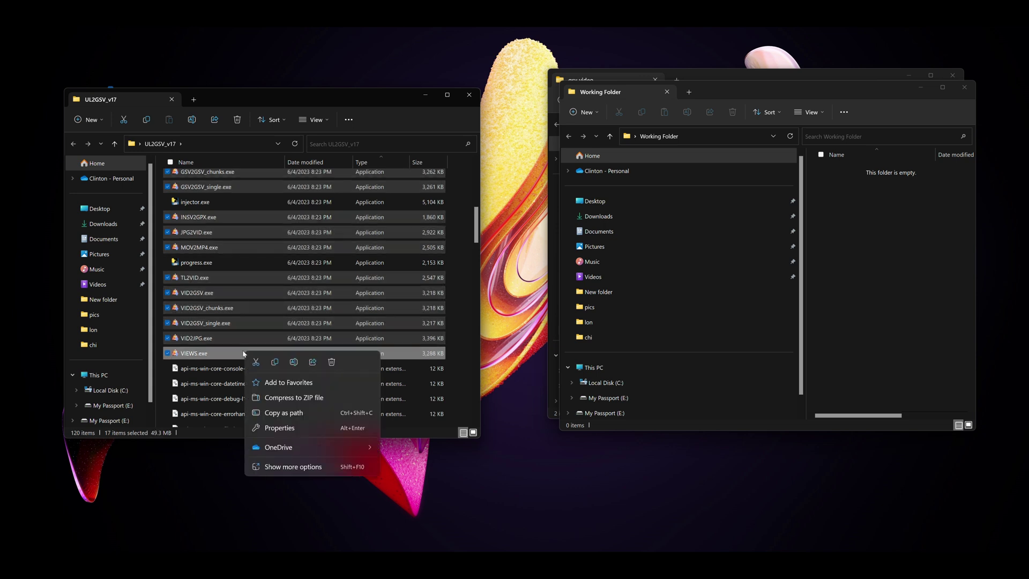
pyautogui.click(277, 362)
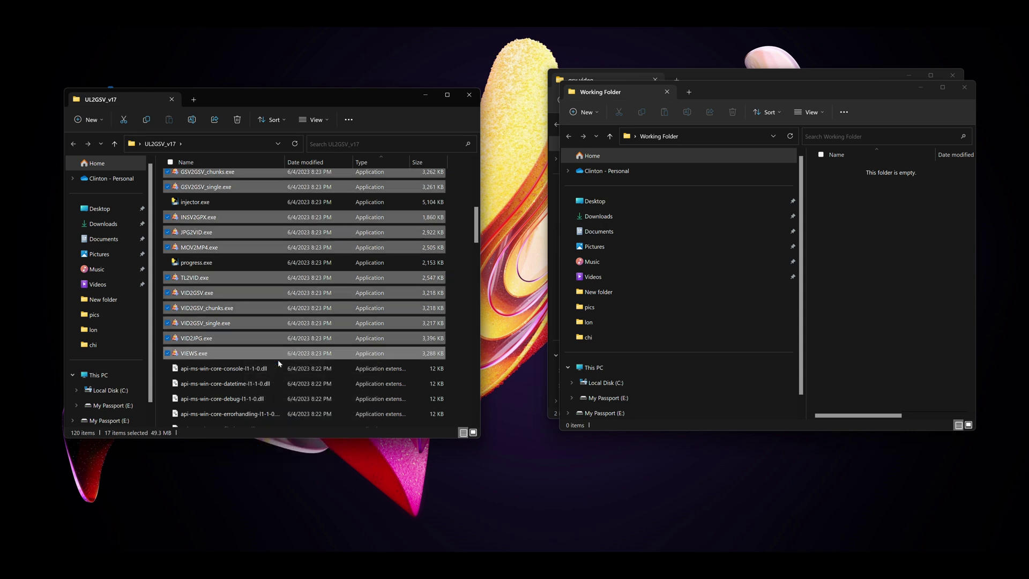
pyautogui.rightClick(874, 256)
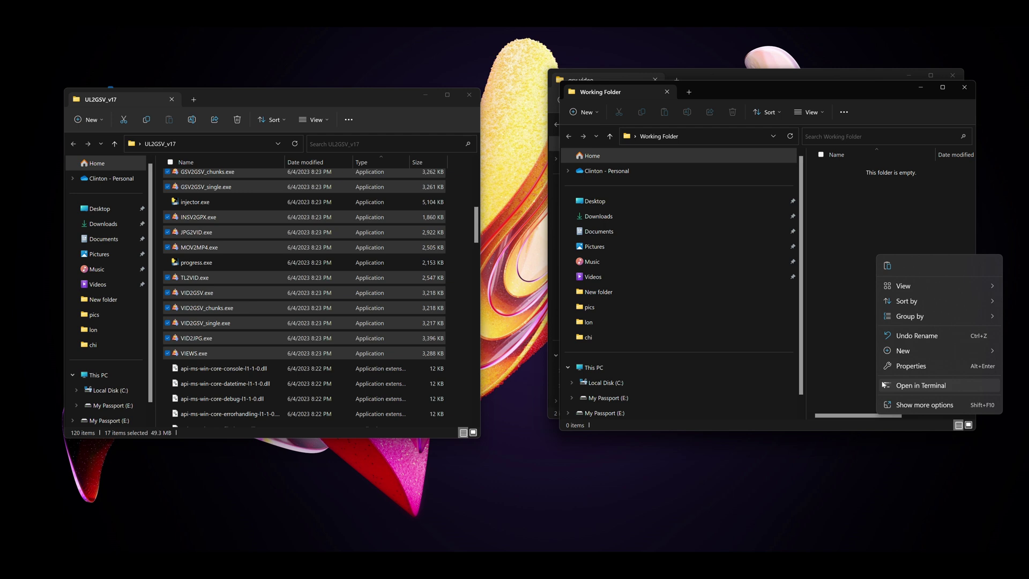
pyautogui.click(913, 406)
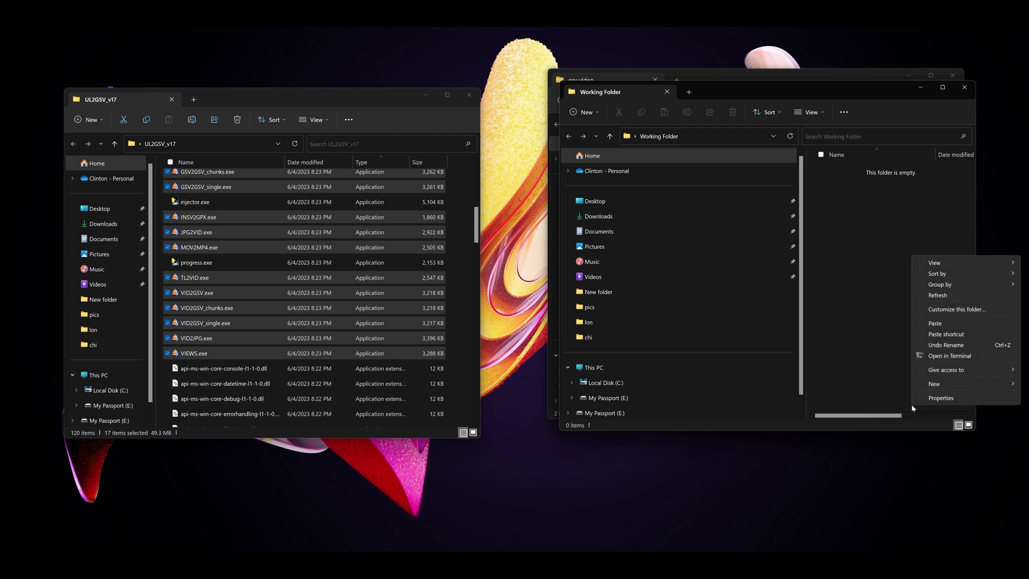
pyautogui.click(941, 339)
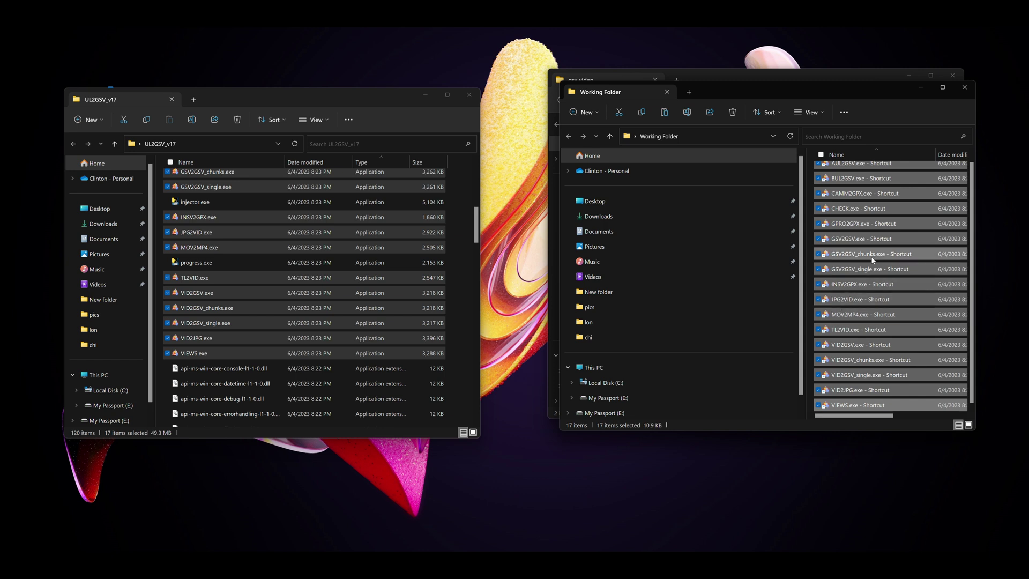
pyautogui.click(930, 171)
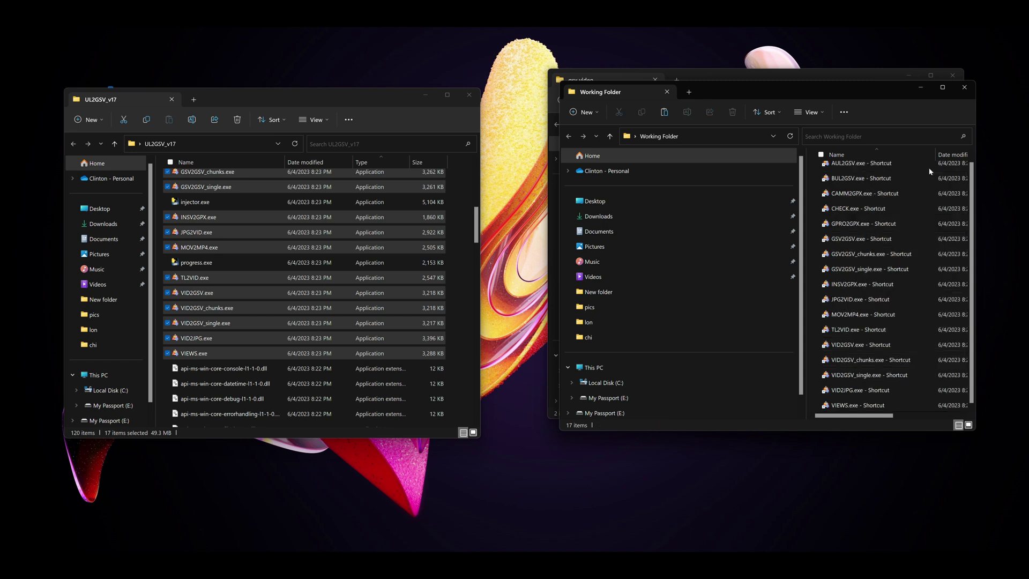
# Step: Replace the UL2GSV_v17 window with the gsv video window beside the Working Folder, and widen the Working Folder's file list
pyautogui.click(941, 87)
pyautogui.click(424, 97)
pyautogui.moveTo(547, 565)
pyautogui.click(627, 515)
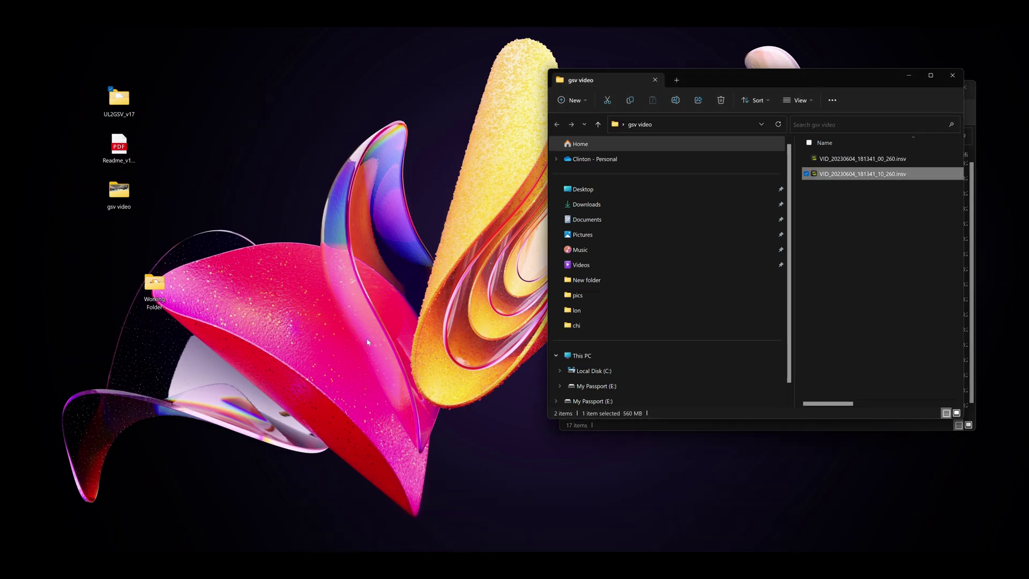
pyautogui.moveTo(733, 79); pyautogui.dragTo(277, 101)
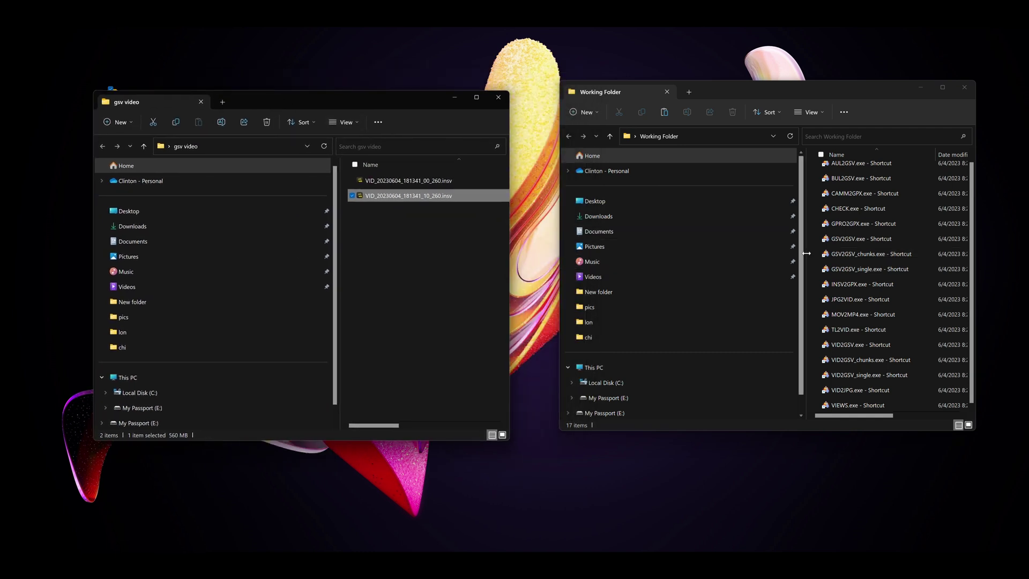
pyautogui.moveTo(805, 256); pyautogui.dragTo(664, 254)
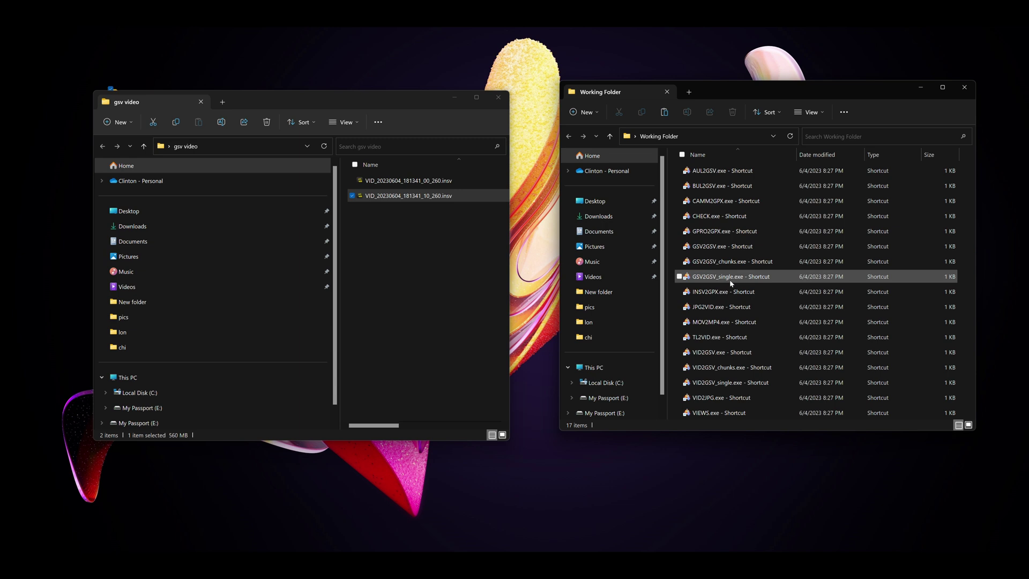
# Step: Start the INSV2GPX.exe shortcut with VID_20230604_181341_00_260.insv from the gsv video folder as its input file
pyautogui.click(689, 293)
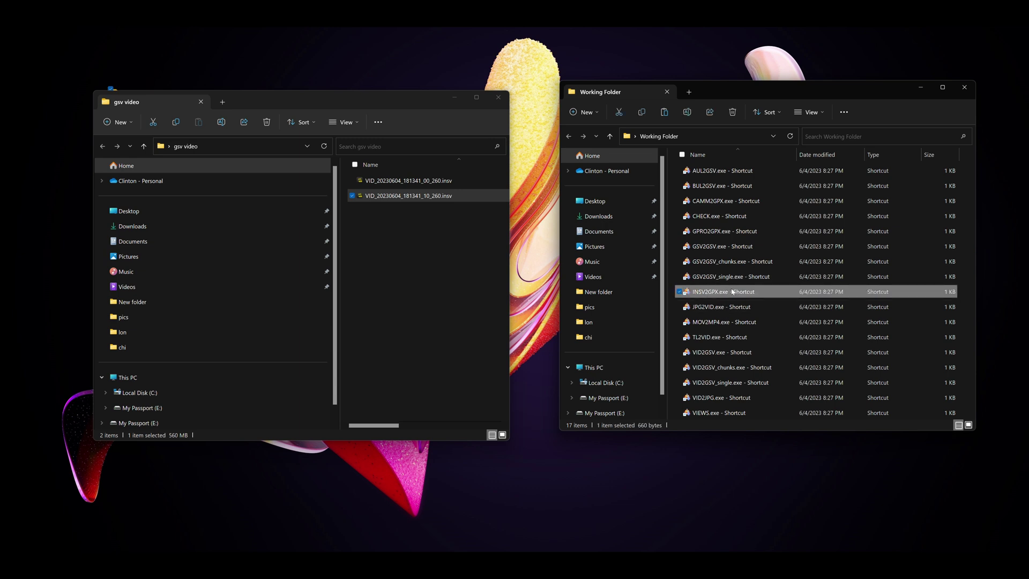
pyautogui.click(428, 182)
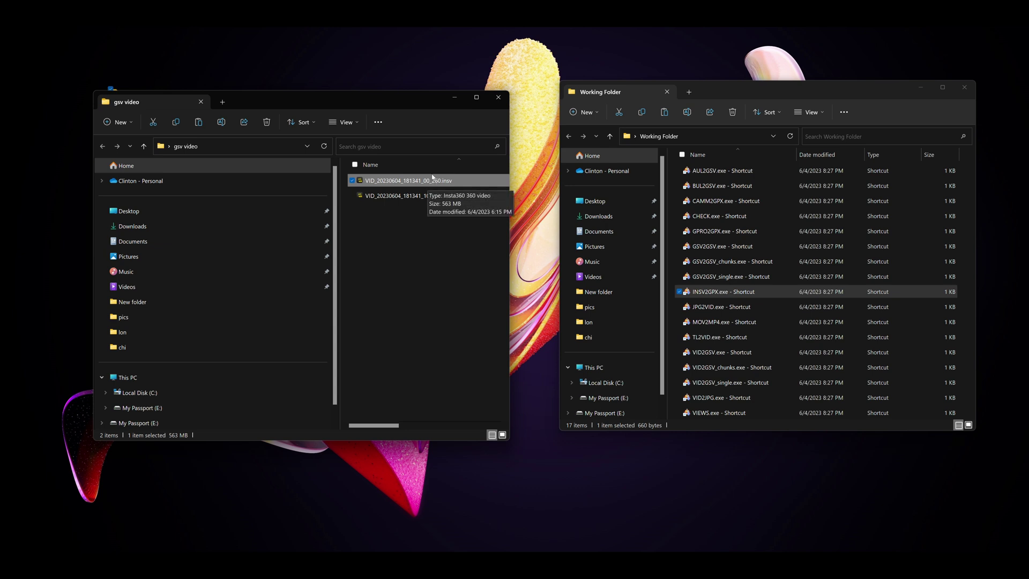
pyautogui.click(417, 231)
pyautogui.click(391, 182)
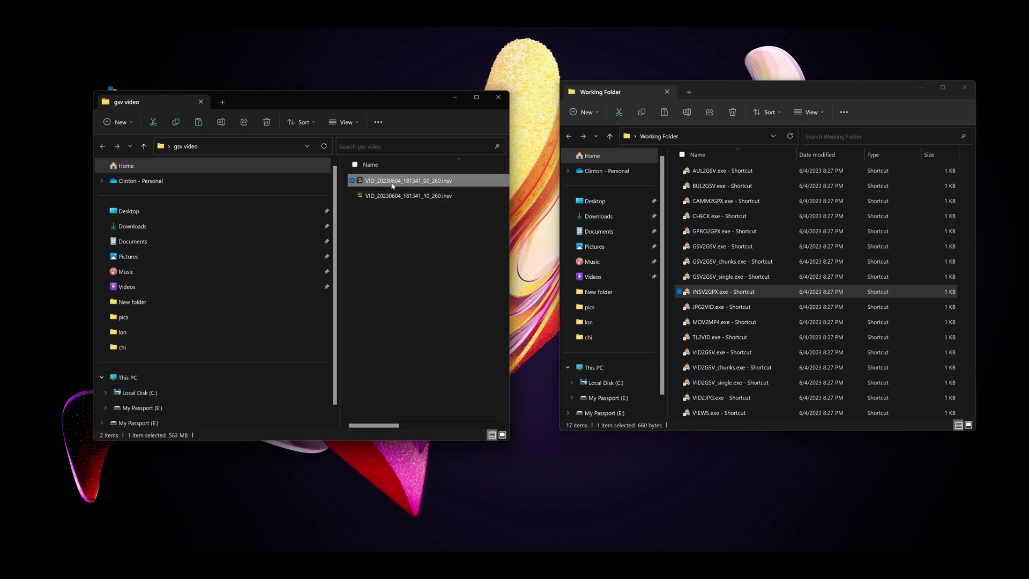
pyautogui.moveTo(392, 186); pyautogui.dragTo(724, 295)
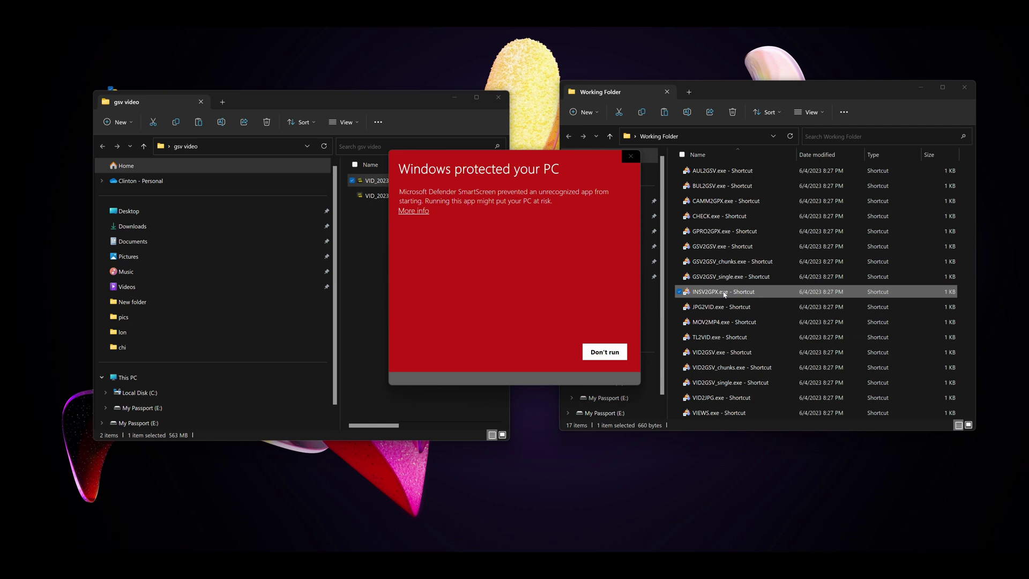
# Step: Let the blocked INSV2GPX app run anyway to generate the GPX file, and dismiss its console when processing is done
pyautogui.click(412, 212)
pyautogui.click(543, 368)
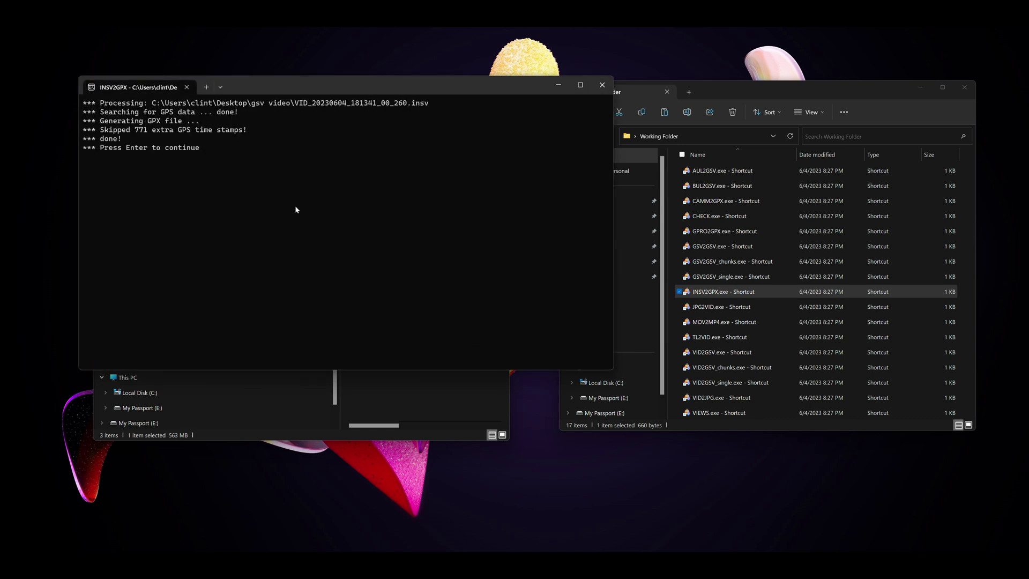
pyautogui.press('Return')
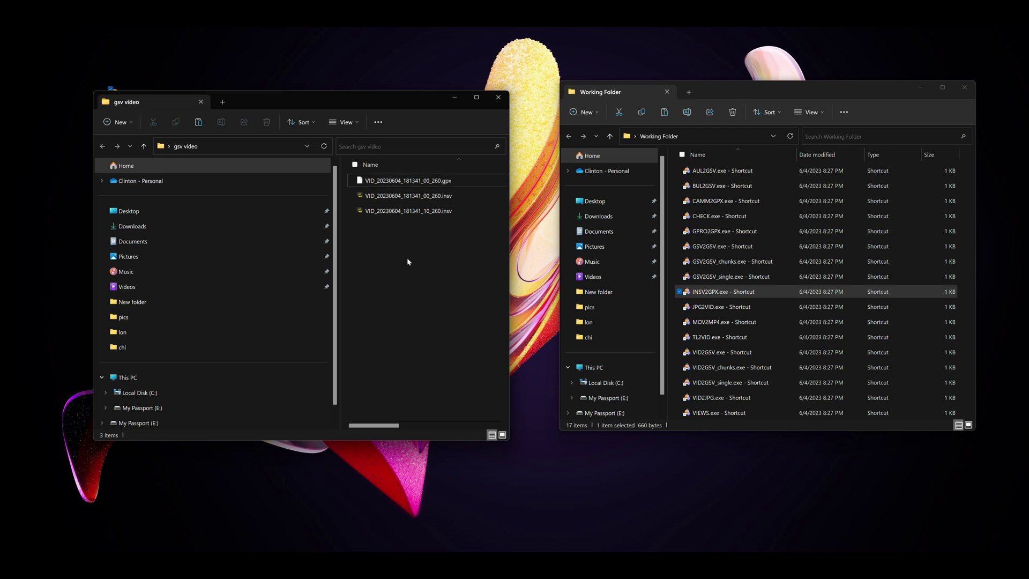
pyautogui.click(389, 187)
pyautogui.click(407, 246)
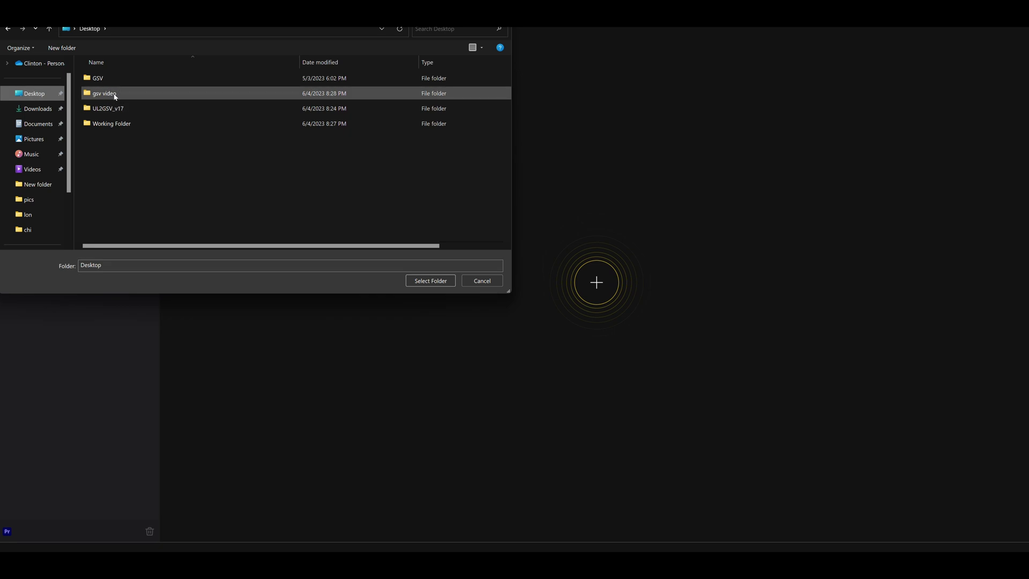
# Step: In Insta360 Studio, load the Desktop's gsv video folder, open VID_20230604_181341_00_260.insv and turn its 360 view toward the car's windshield
pyautogui.click(129, 94)
pyautogui.doubleClick(157, 96)
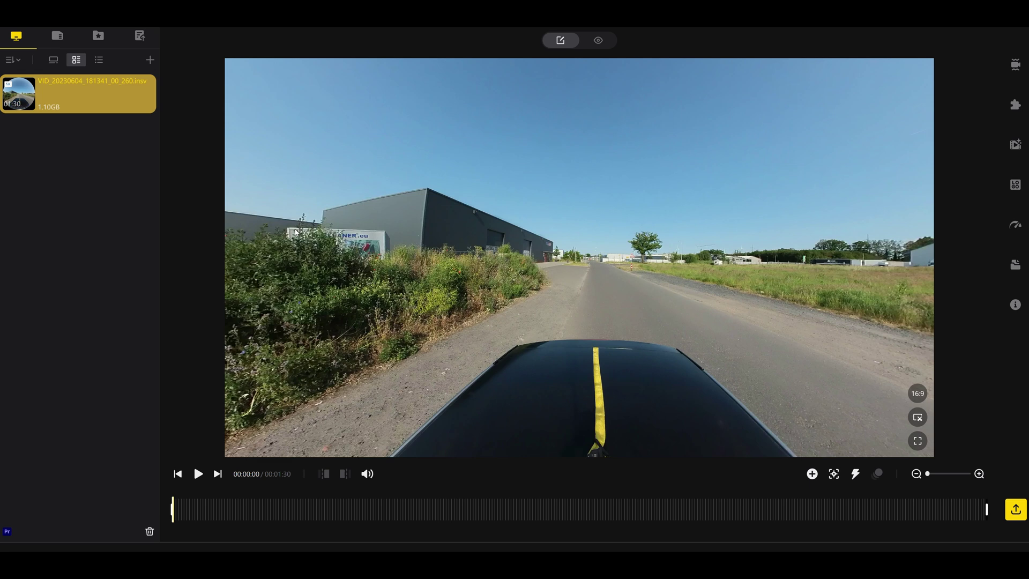
pyautogui.moveTo(649, 278); pyautogui.dragTo(498, 285)
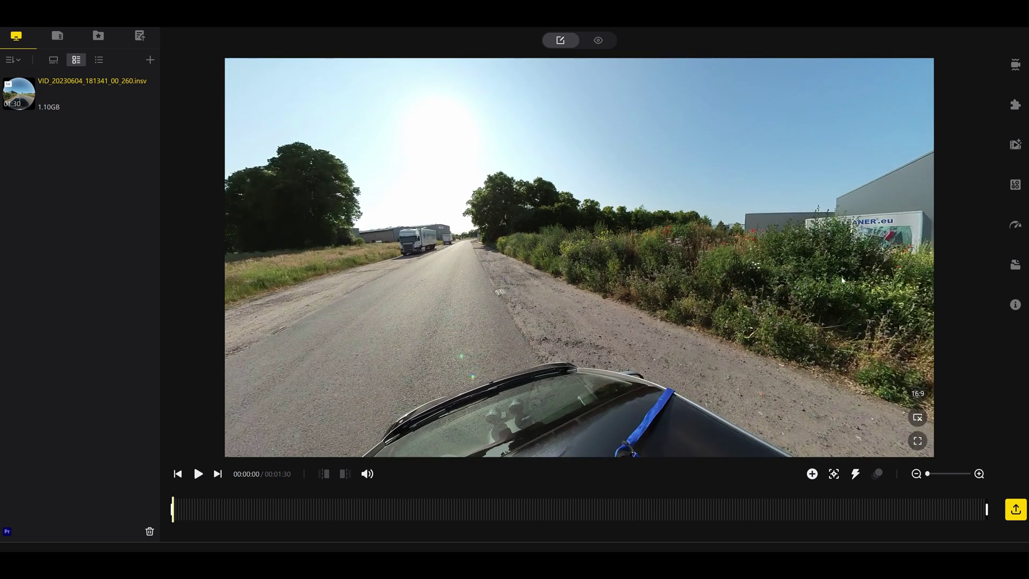
# Step: Enable the Route and Total Distance stats on the video, with the playhead moved to 00:00:07
pyautogui.click(1016, 225)
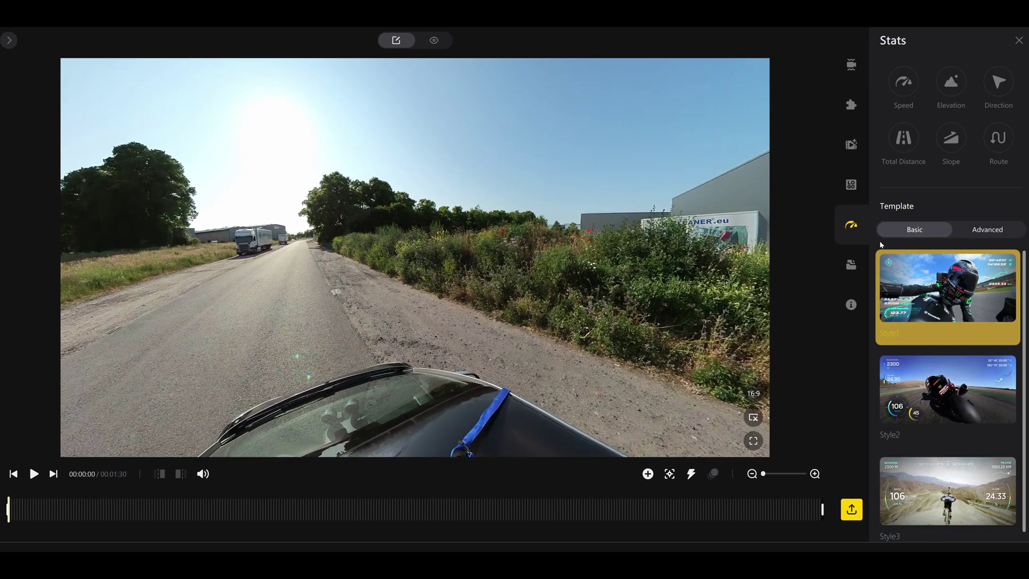
pyautogui.click(998, 145)
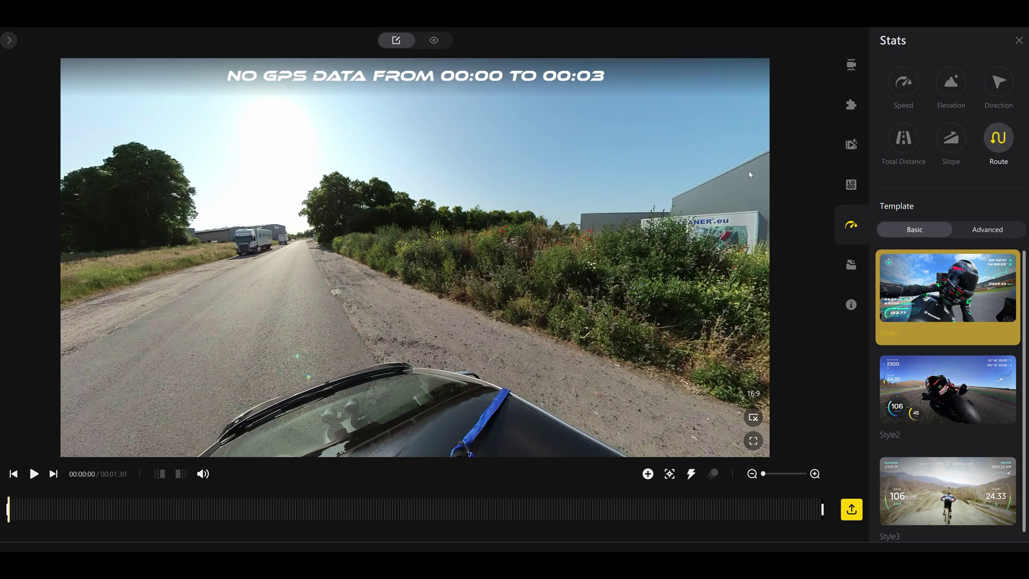
pyautogui.click(78, 510)
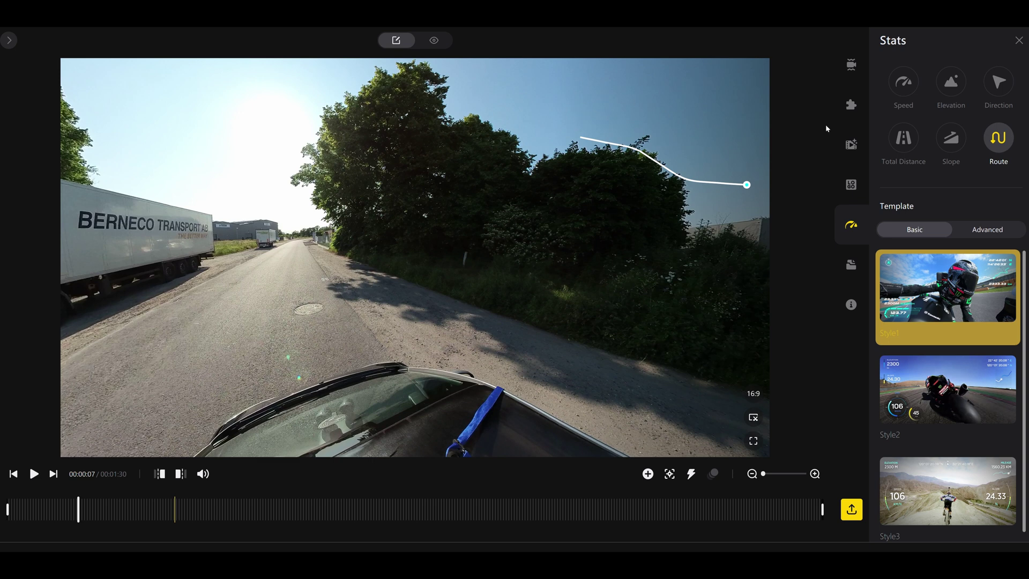
pyautogui.click(904, 140)
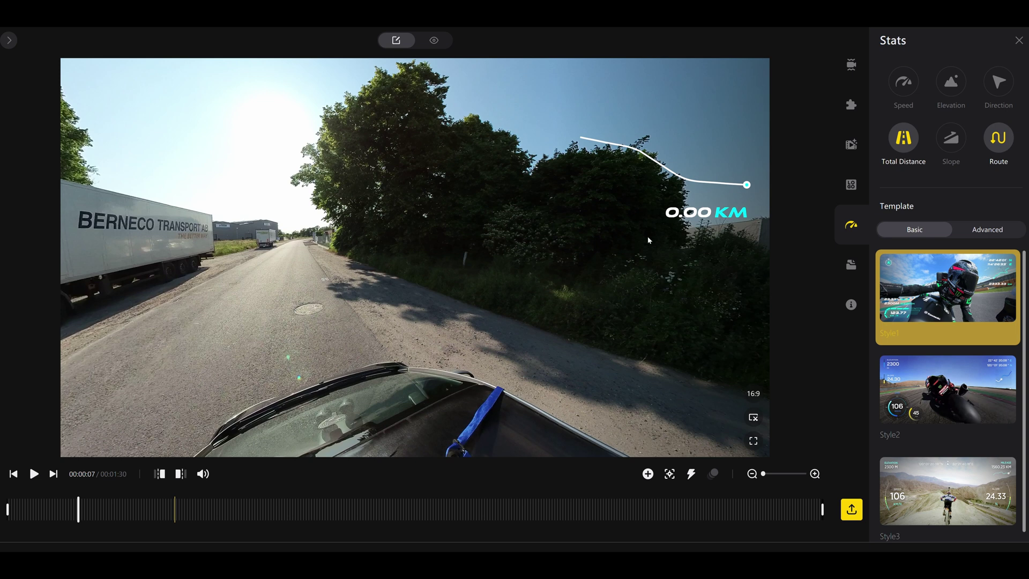
# Step: Check the route and distance overlays at several points along the video, ending with the playhead at 00:01:15
pyautogui.click(336, 506)
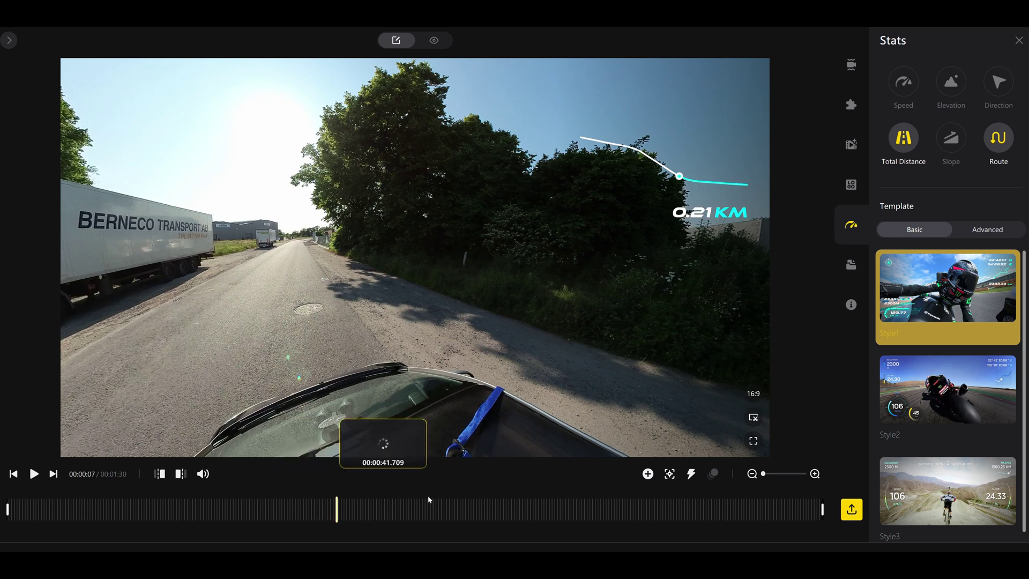
pyautogui.click(477, 507)
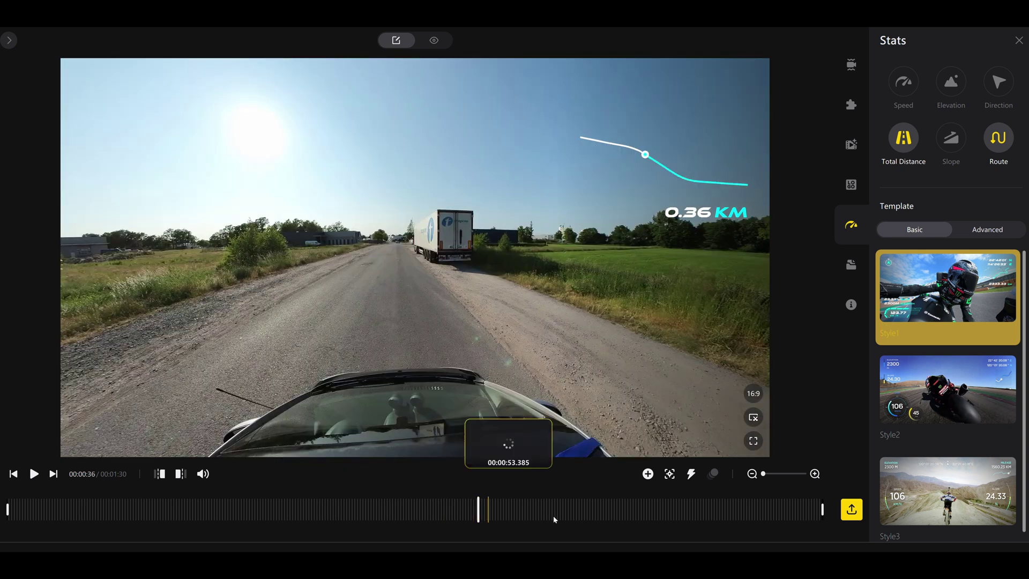
pyautogui.click(586, 512)
pyautogui.click(686, 503)
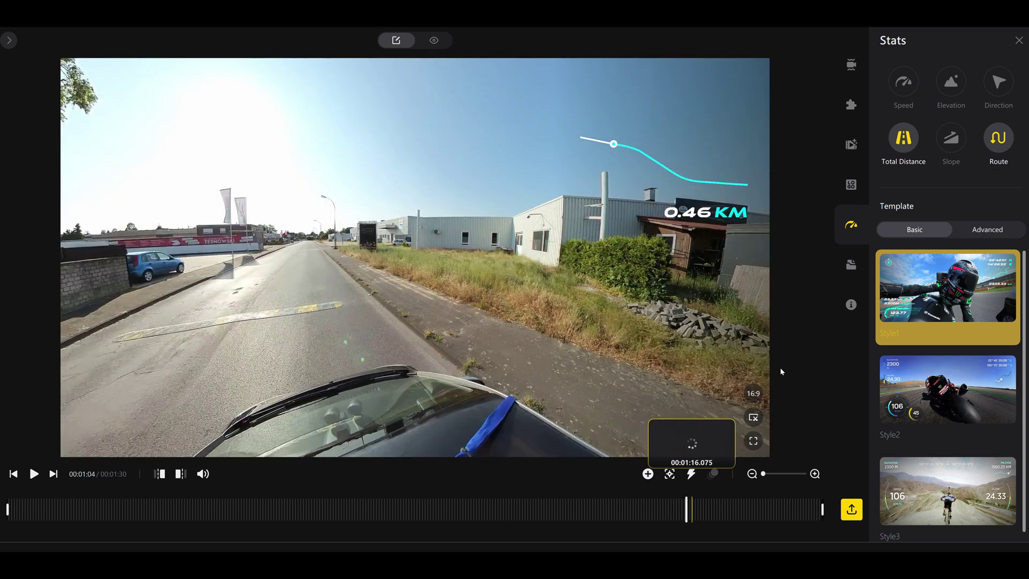
# Step: Turn off the Total Distance and Route stats on the video and close the stats settings
pyautogui.click(903, 141)
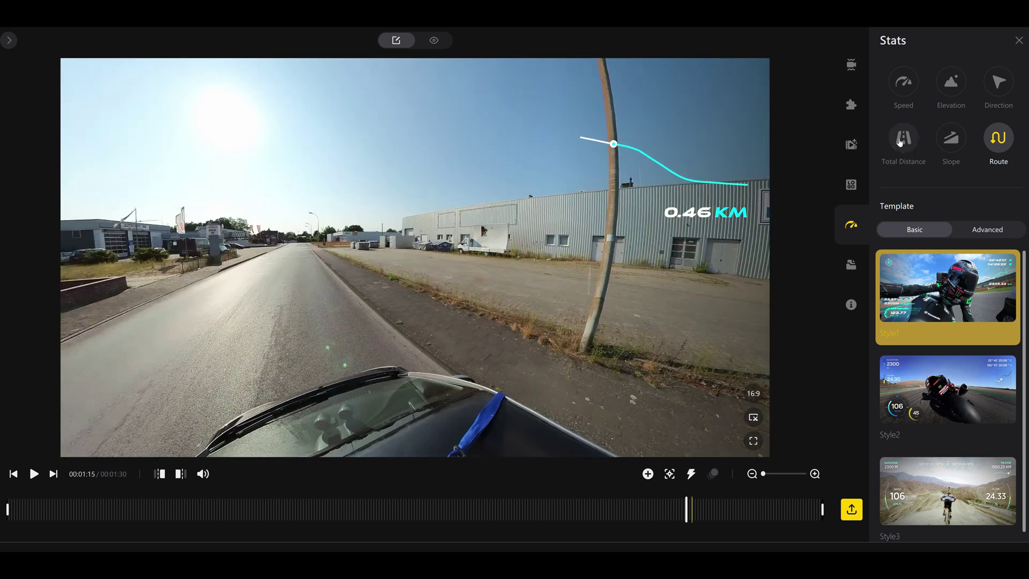
pyautogui.click(995, 139)
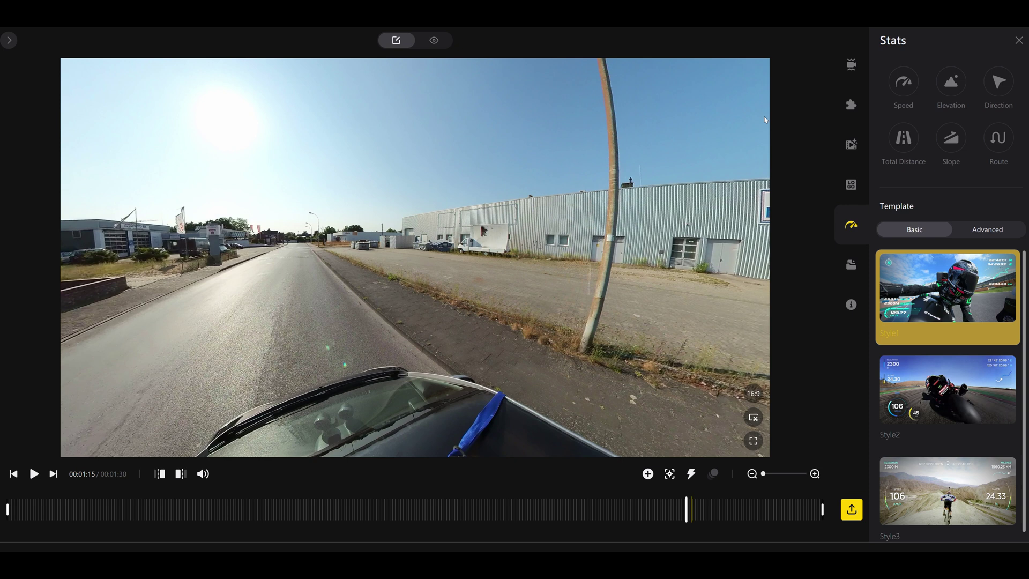
pyautogui.click(1019, 41)
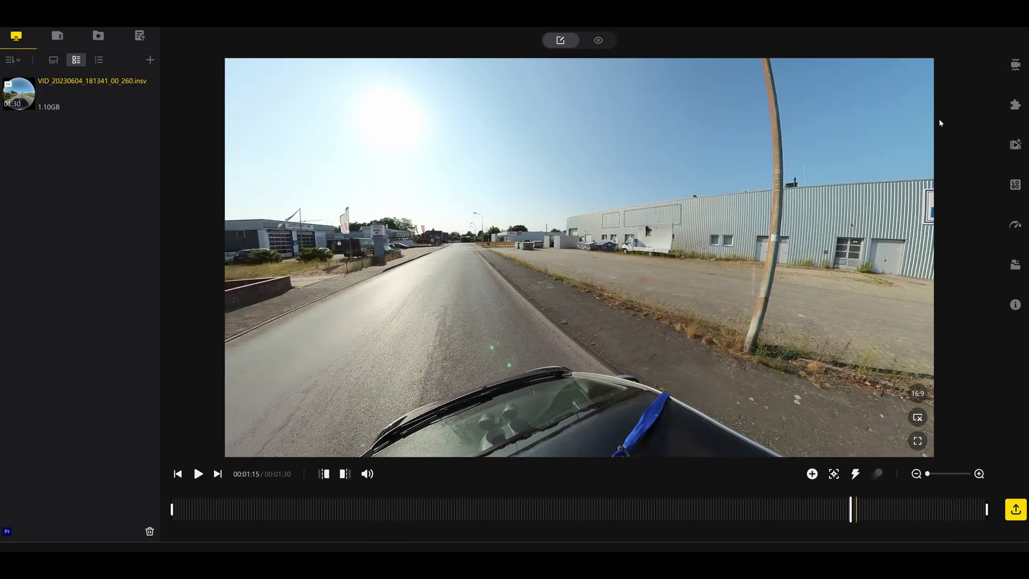
# Step: Apply the custom Style 10 logo at the bottom of the video with a logo size of 100%, and check it from several angles
pyautogui.click(1016, 185)
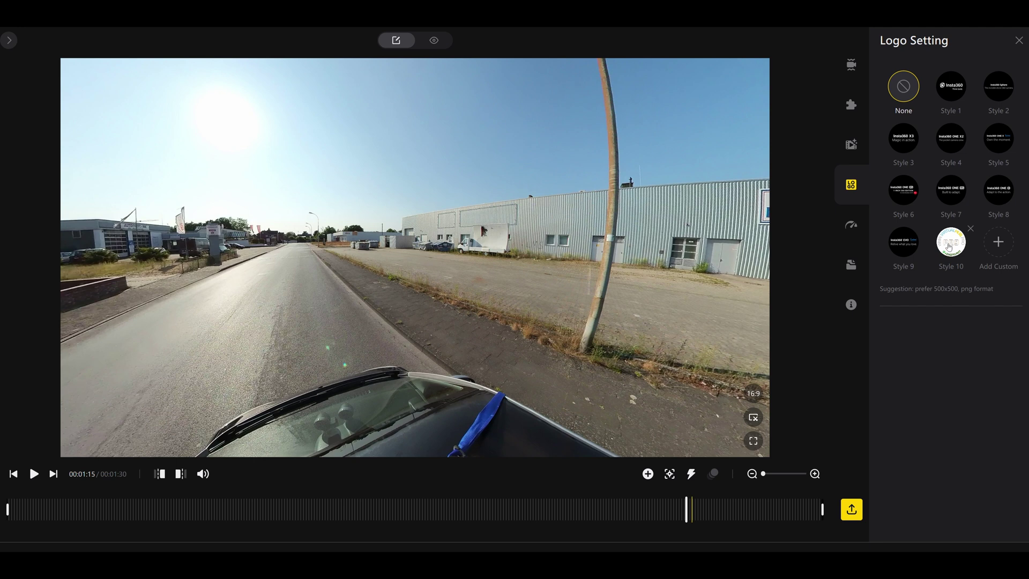
pyautogui.click(950, 246)
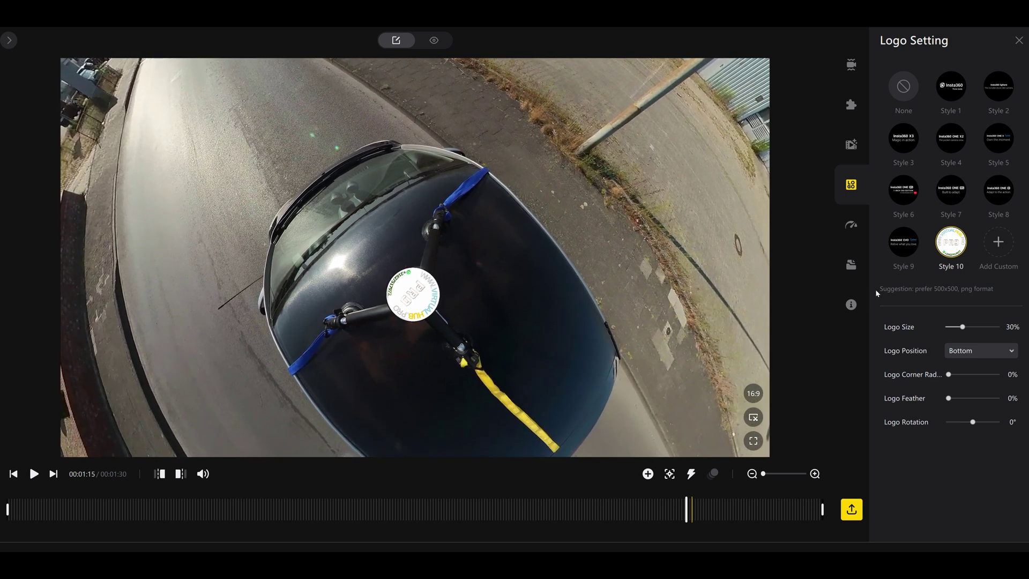
pyautogui.moveTo(963, 328); pyautogui.dragTo(1003, 328)
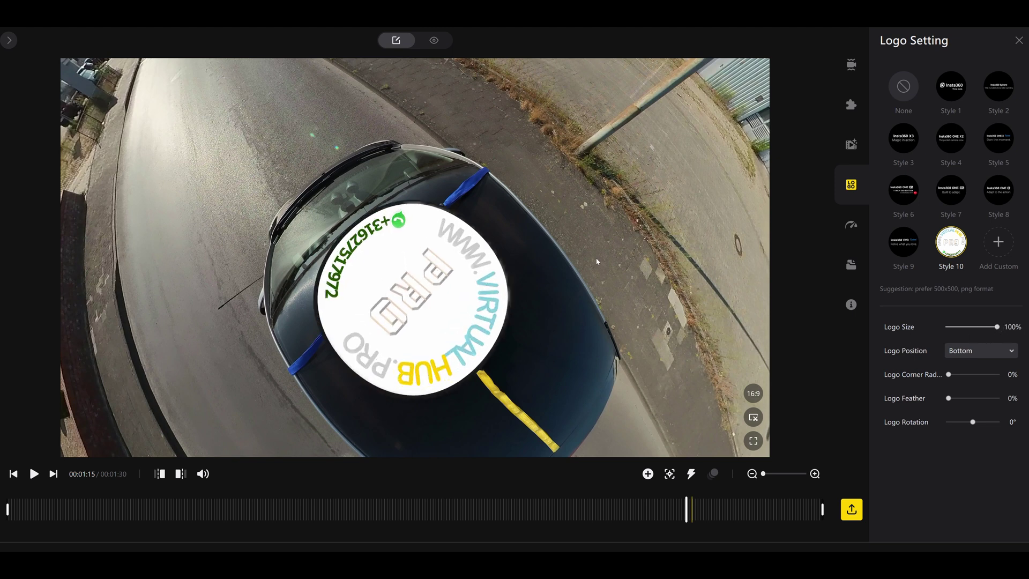
pyautogui.moveTo(596, 261); pyautogui.dragTo(579, 379)
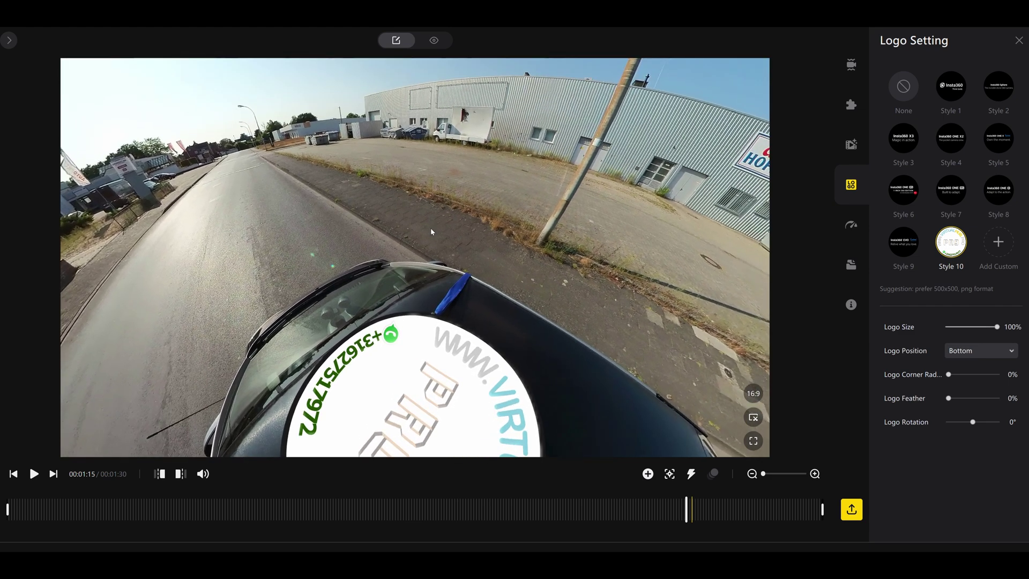
pyautogui.moveTo(522, 239); pyautogui.dragTo(596, 236)
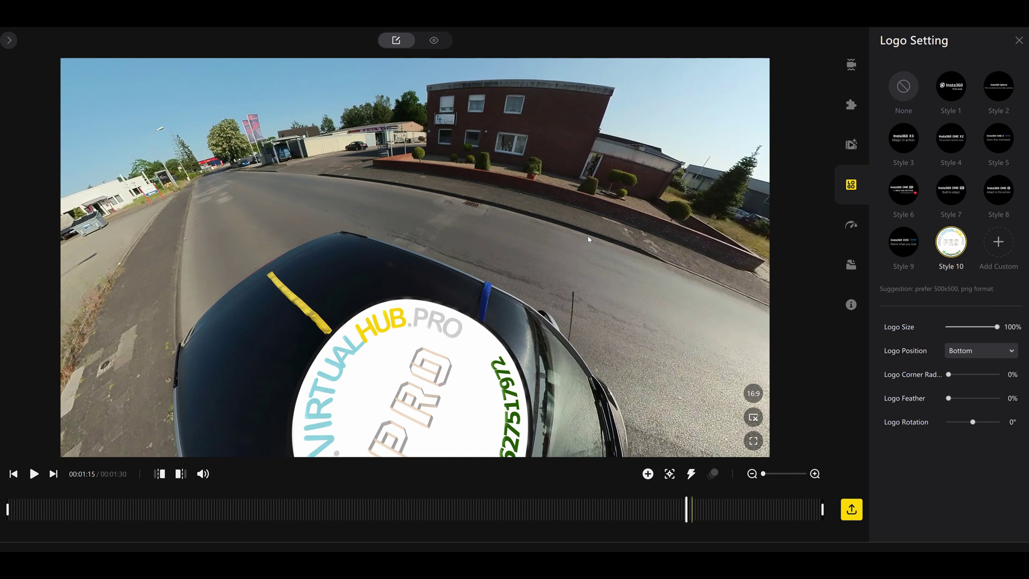
pyautogui.moveTo(587, 239); pyautogui.dragTo(616, 345)
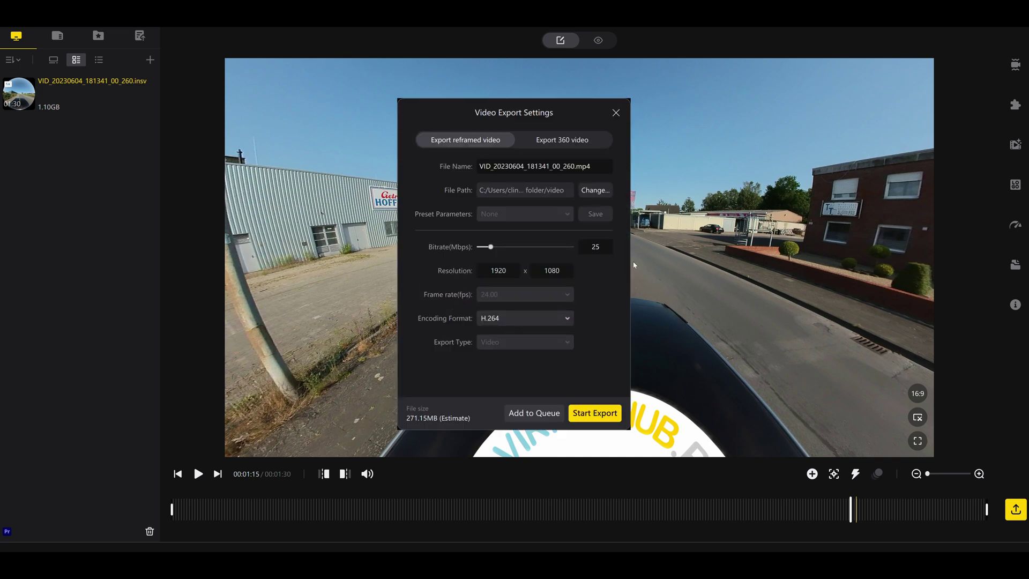
# Step: Export the clip as the 360 video VID_20230604_181341_00_260.mp4 at 6144 x 3072, 100 Mbps, in H.264
pyautogui.click(571, 140)
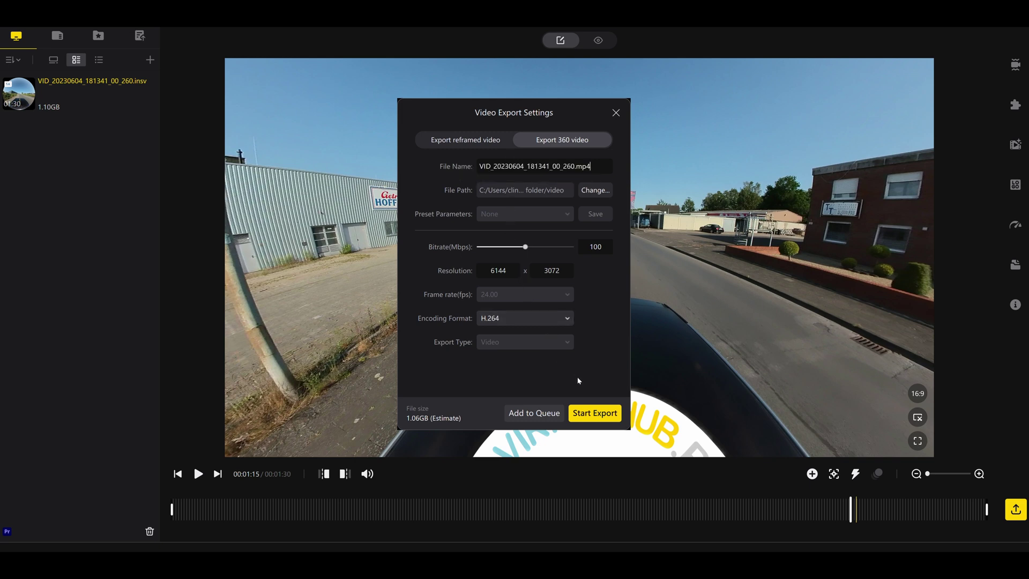
pyautogui.click(593, 413)
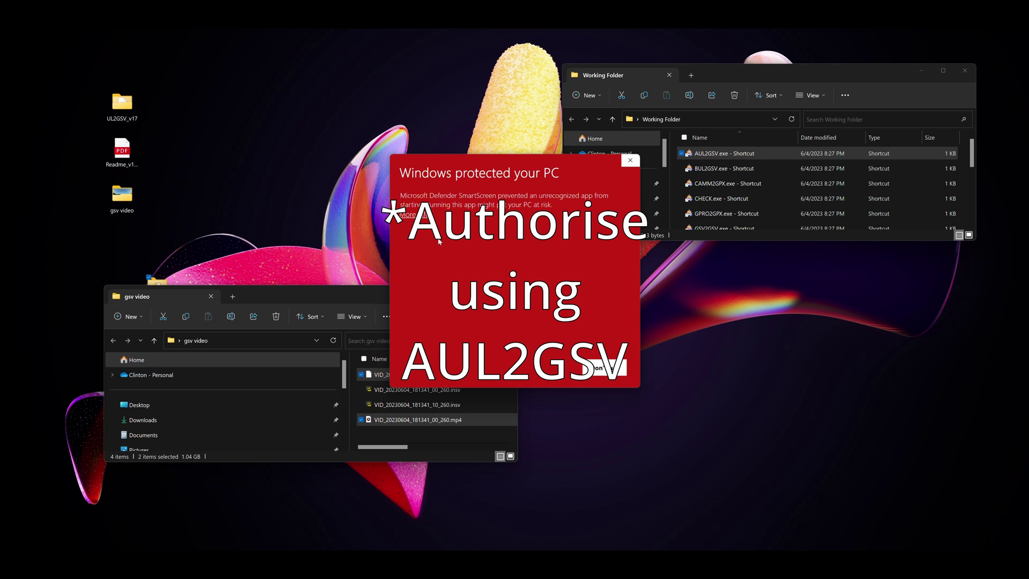
# Step: Let the blocked AUL2GSV app run anyway, grant UL2GSV access to the Google account for Street View, and dismiss its console
pyautogui.click(421, 216)
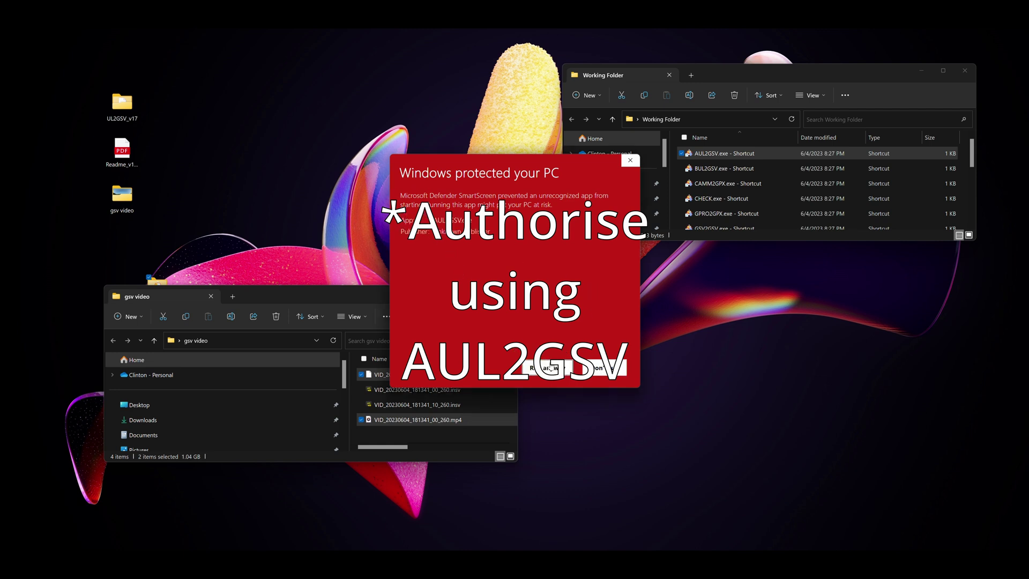
pyautogui.click(551, 367)
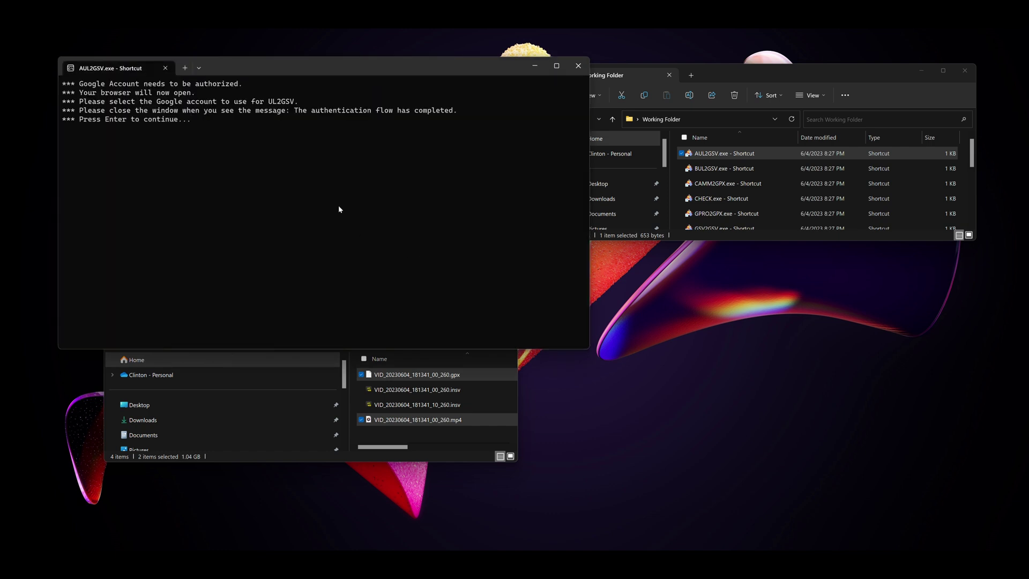
pyautogui.press('Return')
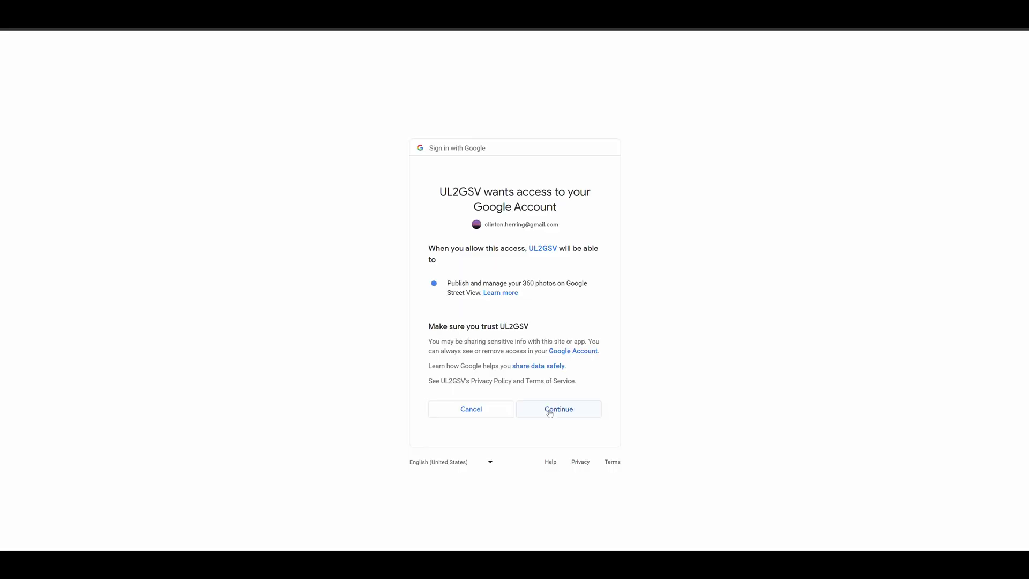
pyautogui.click(549, 413)
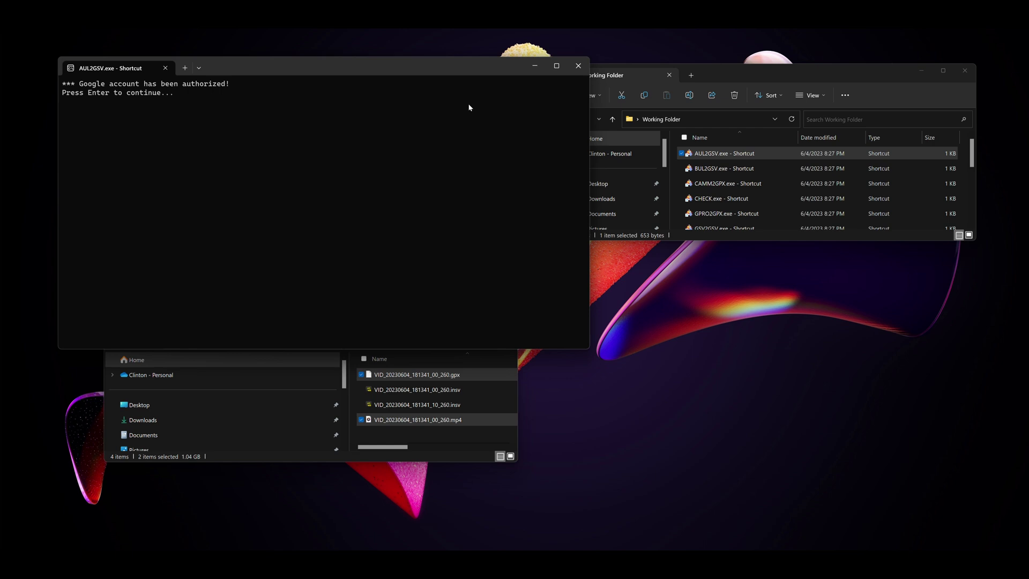
pyautogui.press('Return')
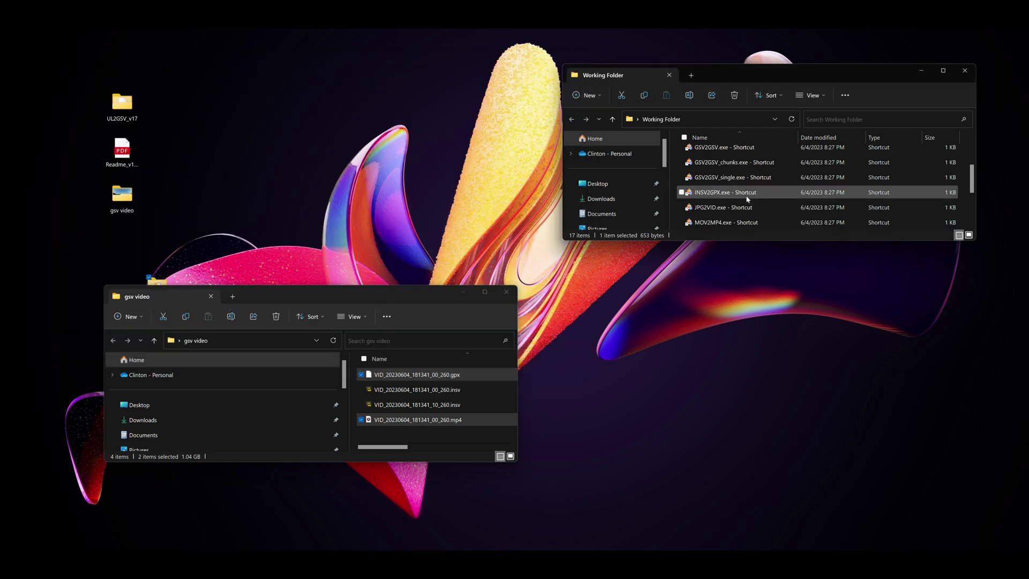
# Step: Upload VID_20230604_181341_00_260.mp4 with its GPX file through the VID2GSV.exe shortcut, and dismiss the console when publishing is done
pyautogui.scroll(-3, 748, 198)
pyautogui.scroll(-2, 737, 188)
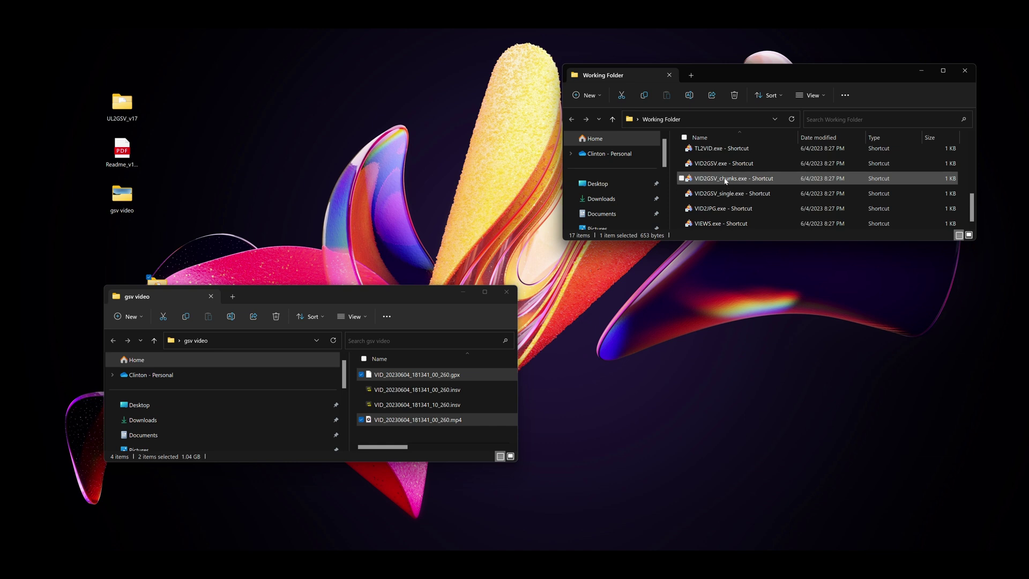
pyautogui.click(719, 164)
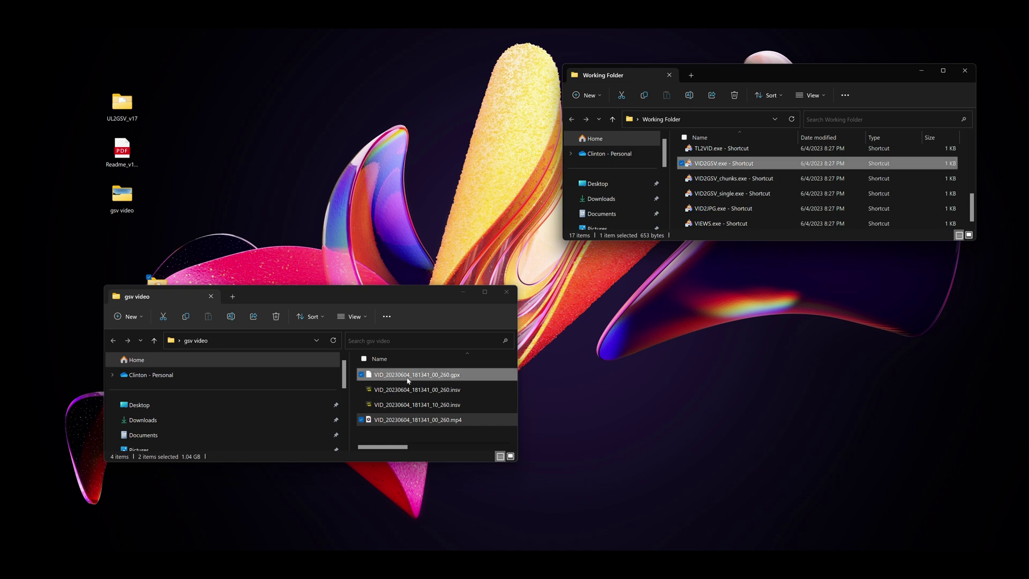
pyautogui.moveTo(464, 379); pyautogui.dragTo(721, 166)
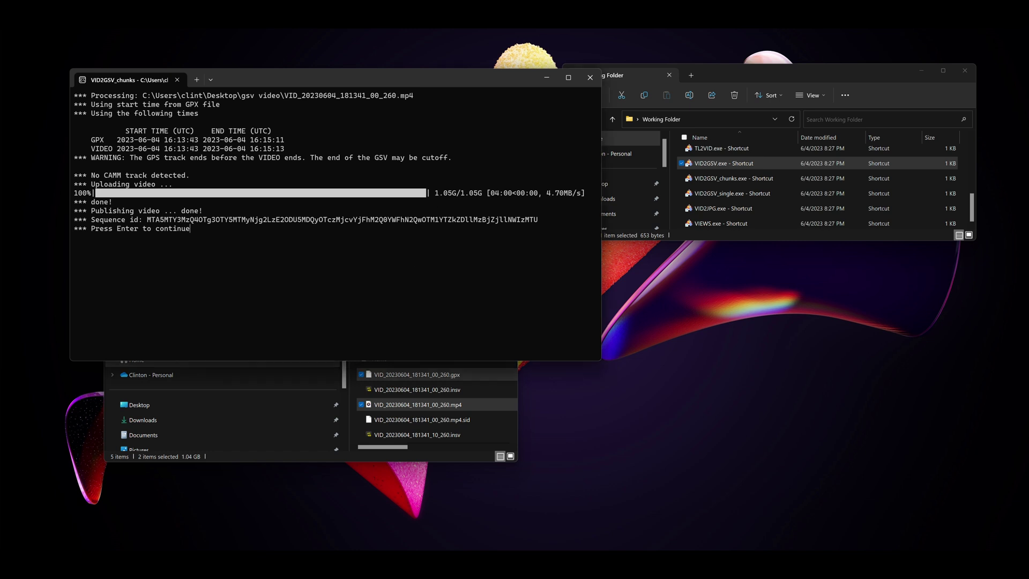
pyautogui.press('Return')
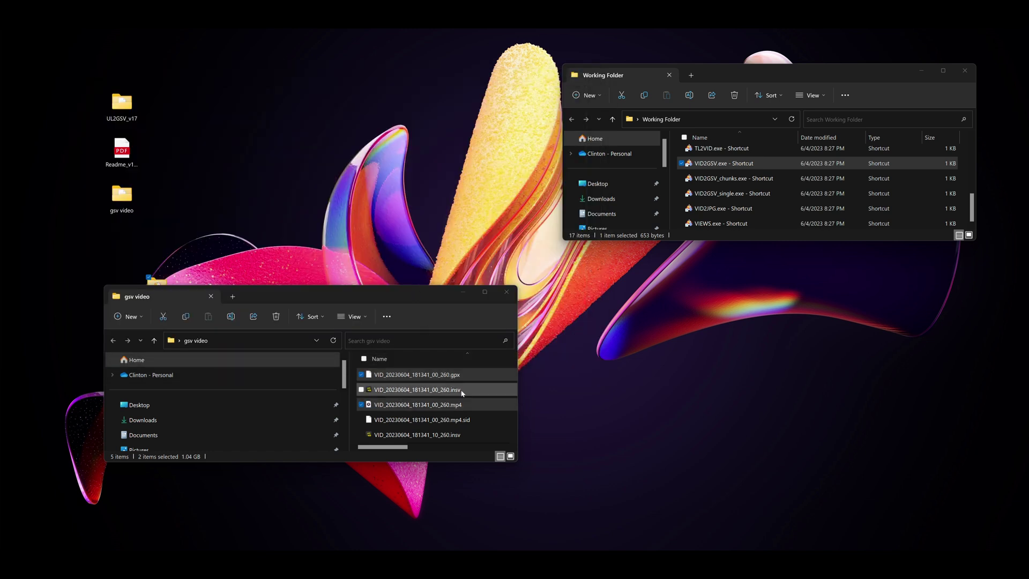
# Step: Start the CHECK.exe shortcut without an input file, let the blocked app run anyway, and dismiss its console
pyautogui.click(466, 419)
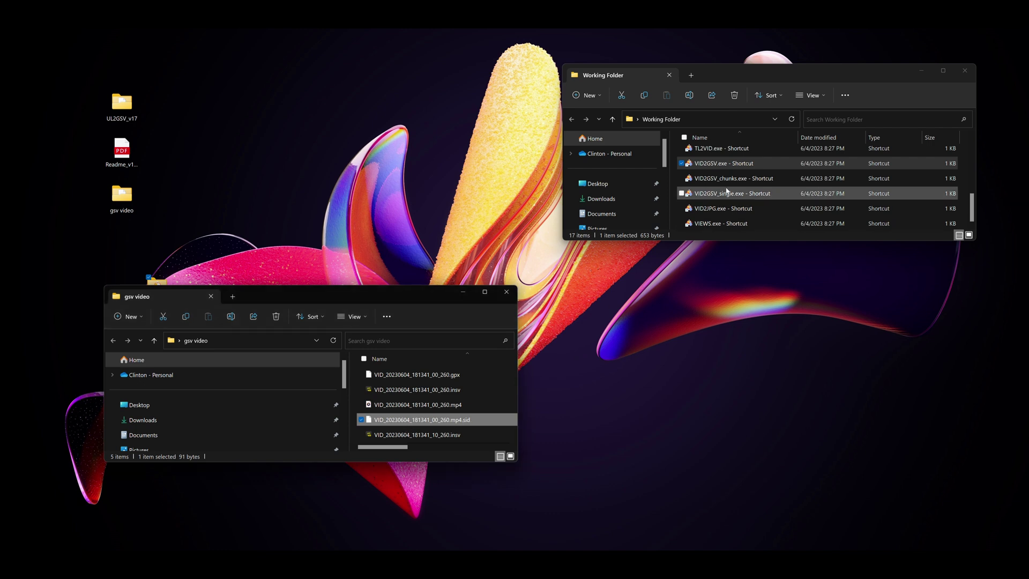
pyautogui.scroll(4, 727, 191)
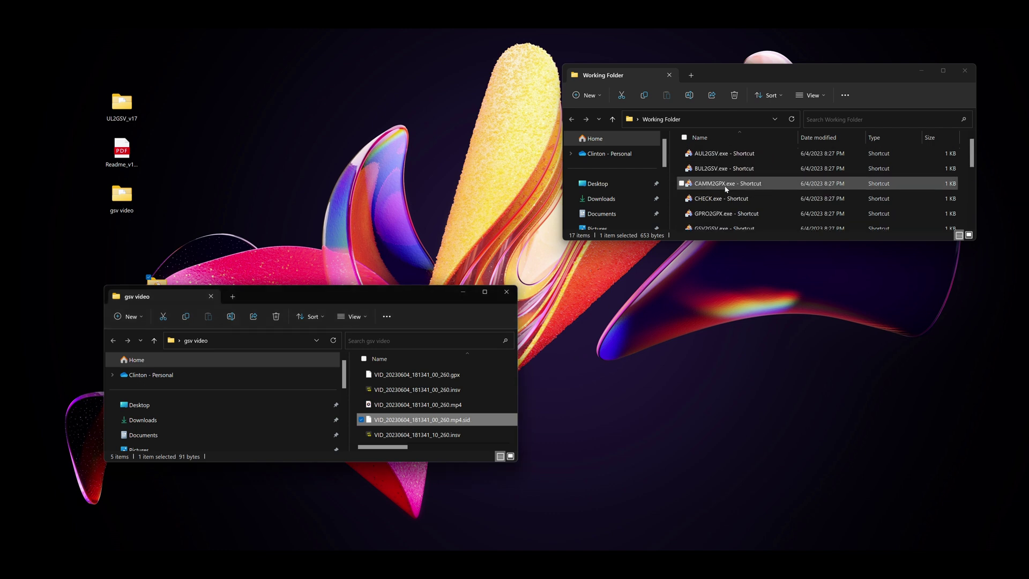
pyautogui.click(720, 202)
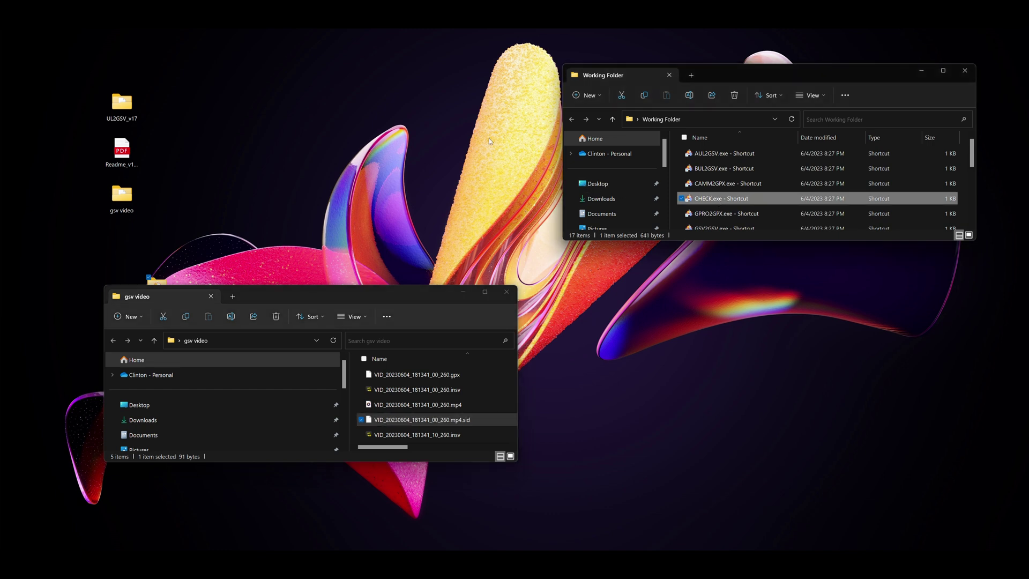
pyautogui.doubleClick(712, 202)
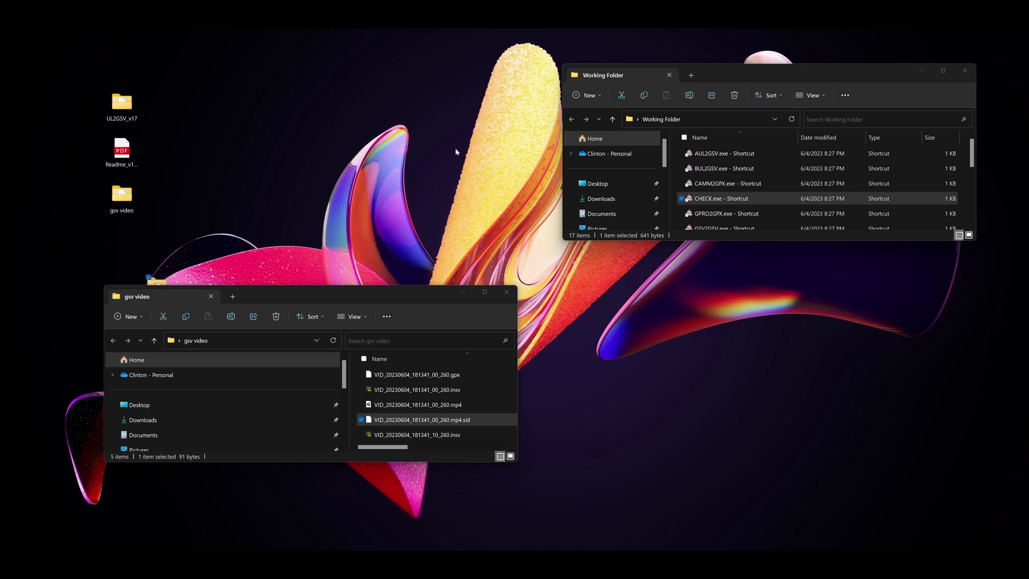
pyautogui.click(415, 215)
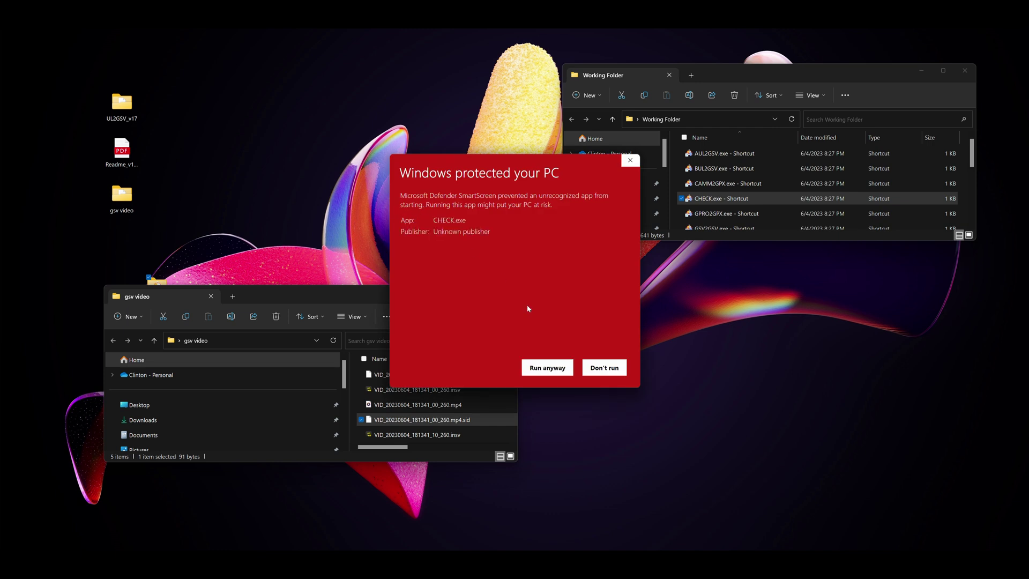
pyautogui.click(547, 368)
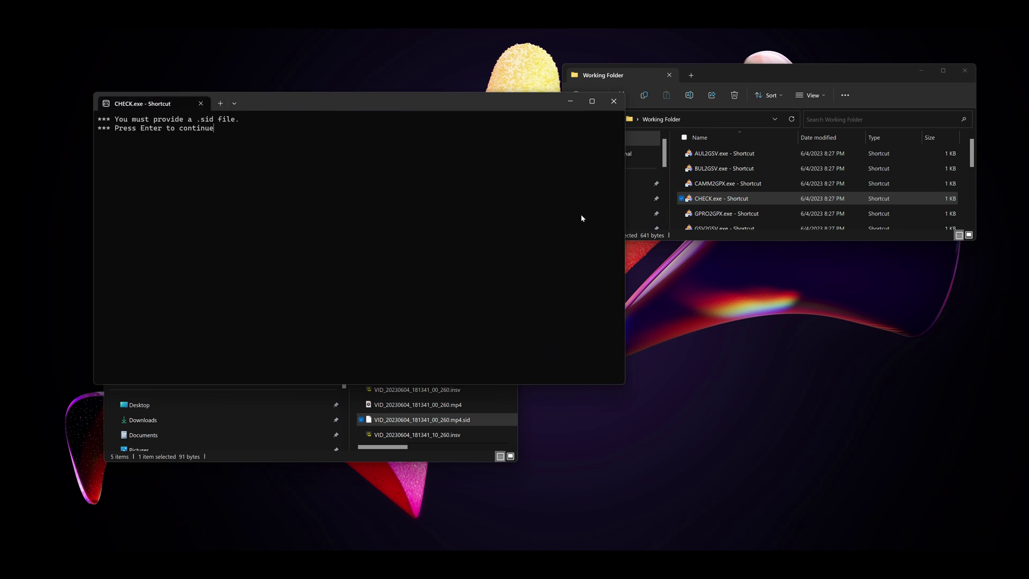
pyautogui.press('Return')
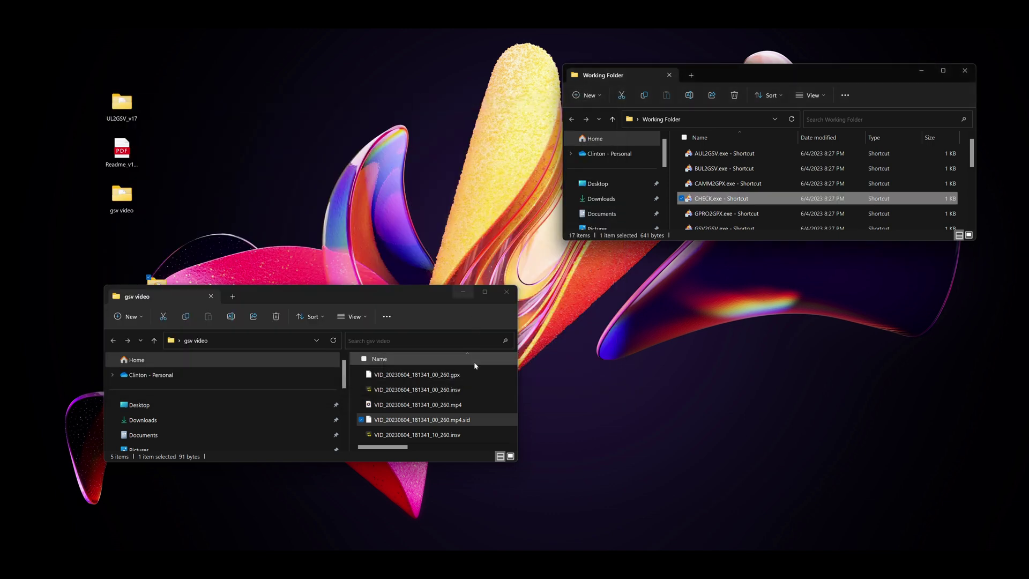